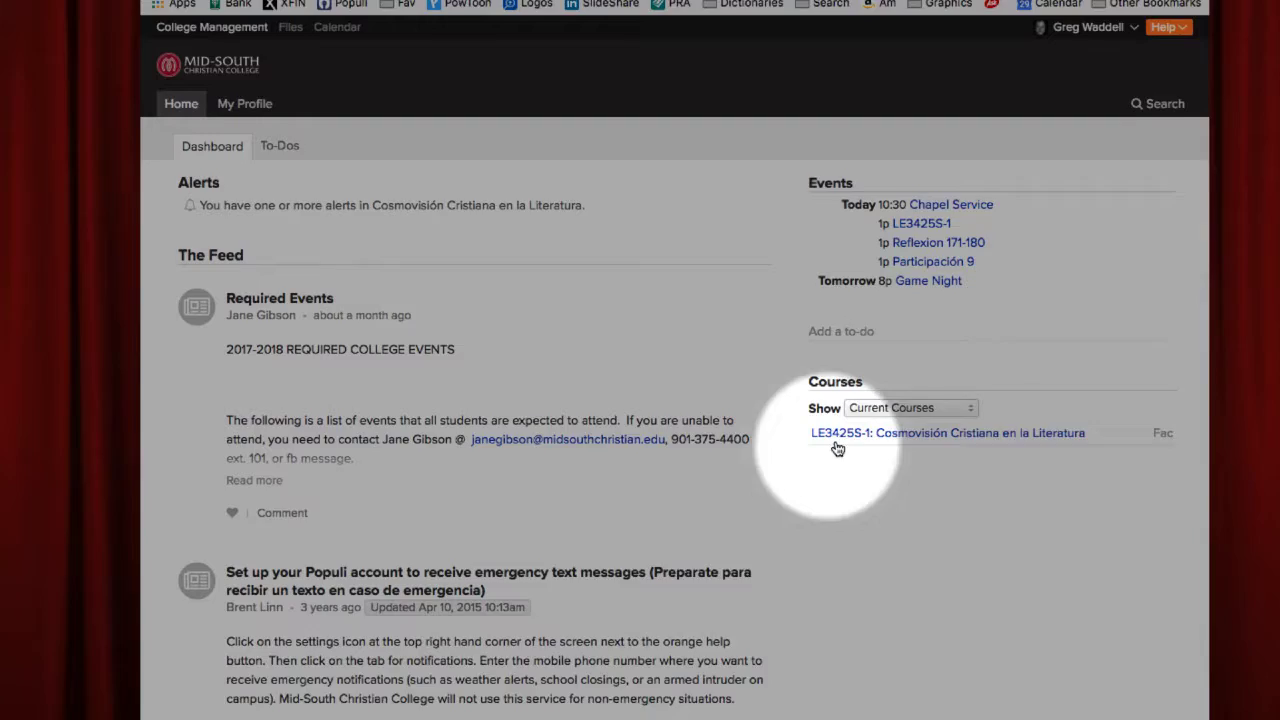
# List the courses of the 2015-2016: Sandbox term and open TH4018-1: Eschatology.
pyautogui.click(869, 407)
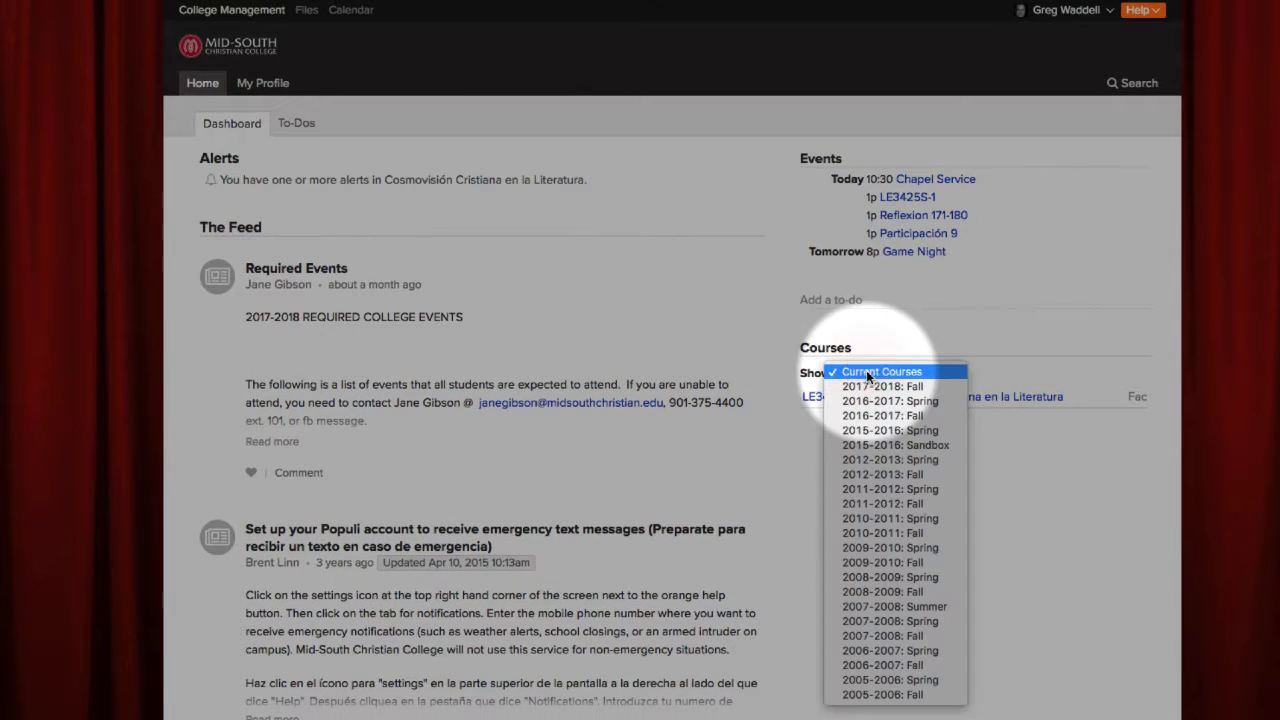
pyautogui.click(871, 445)
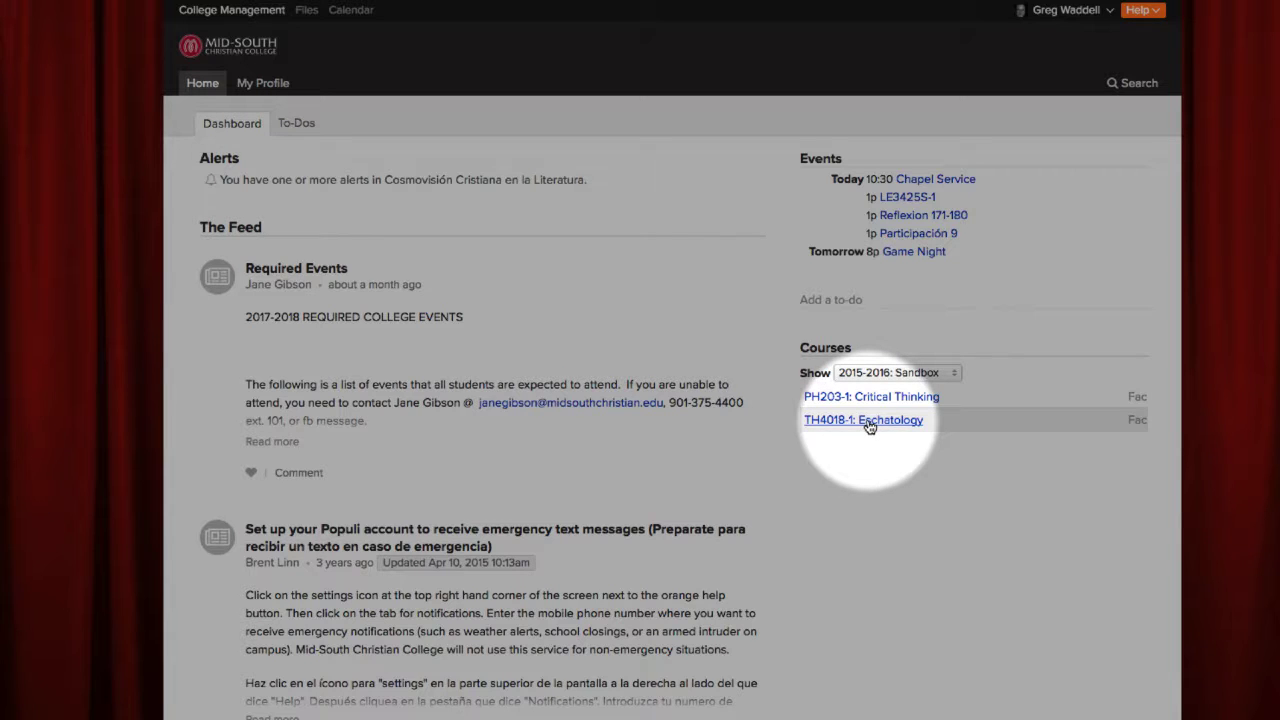
pyautogui.click(867, 421)
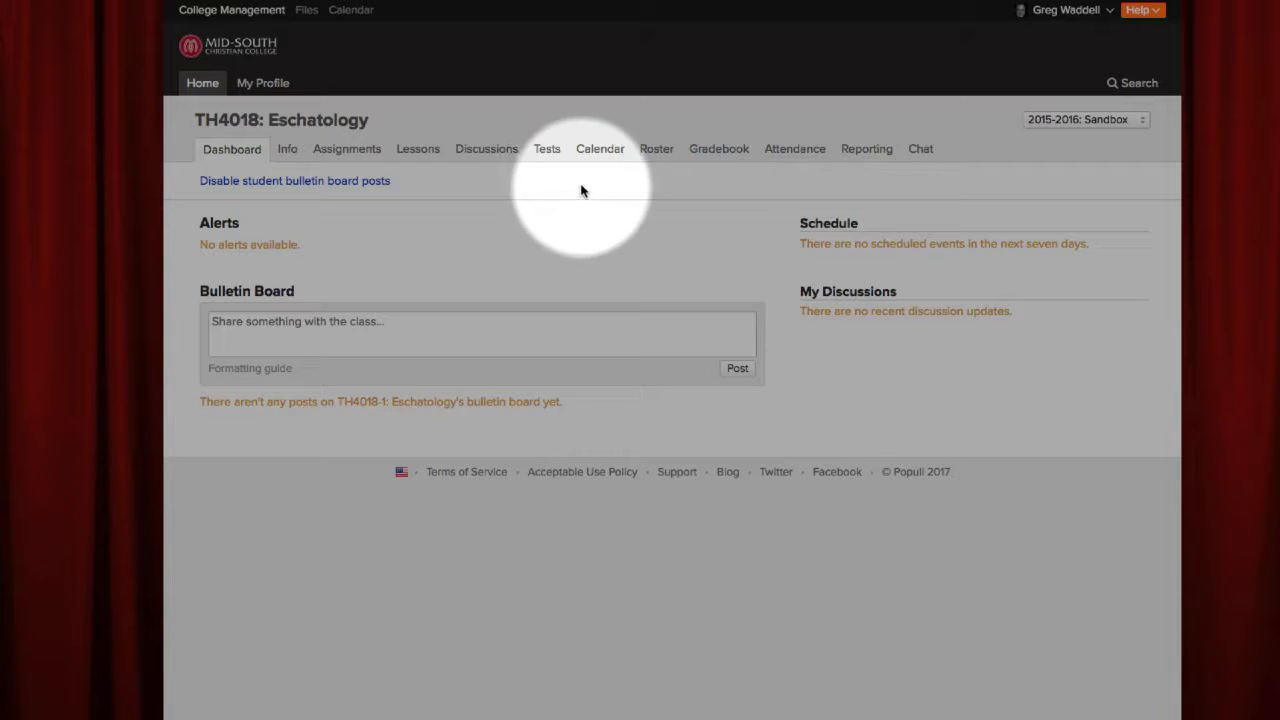
# Look over the Eschatology course's assignments and review the settings of its existing module quizzes.
pyautogui.click(336, 152)
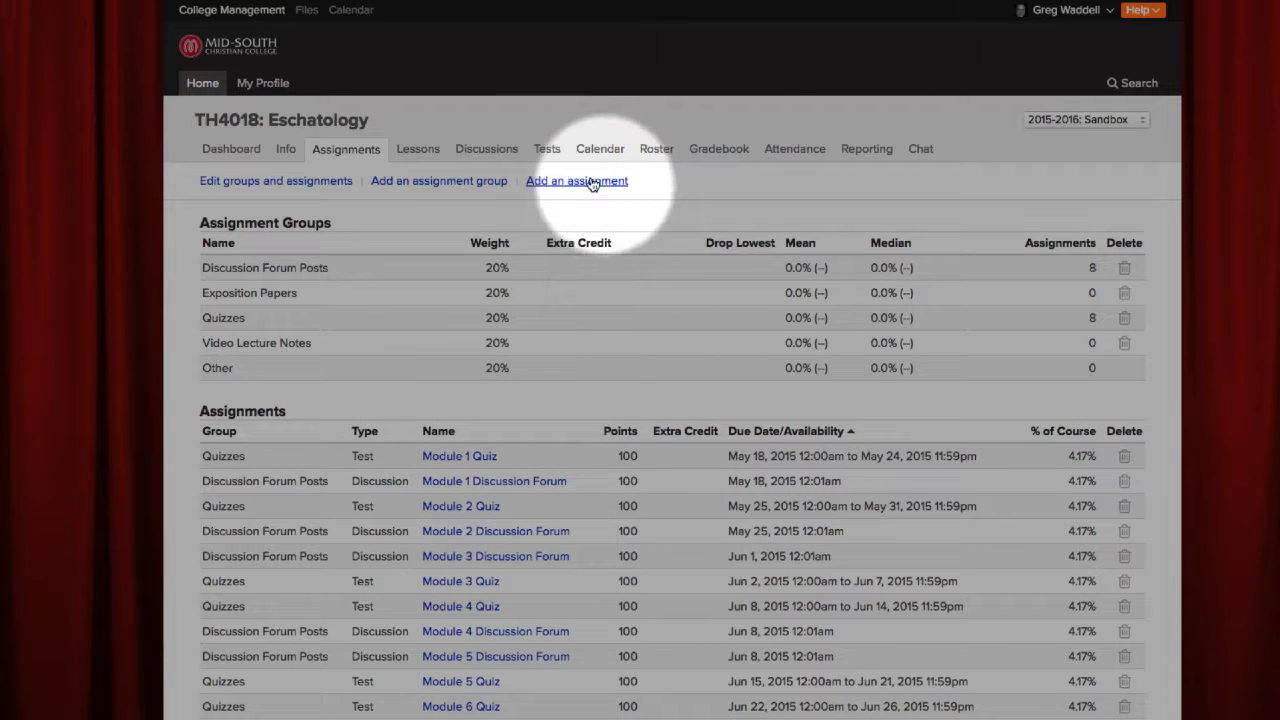
pyautogui.click(548, 153)
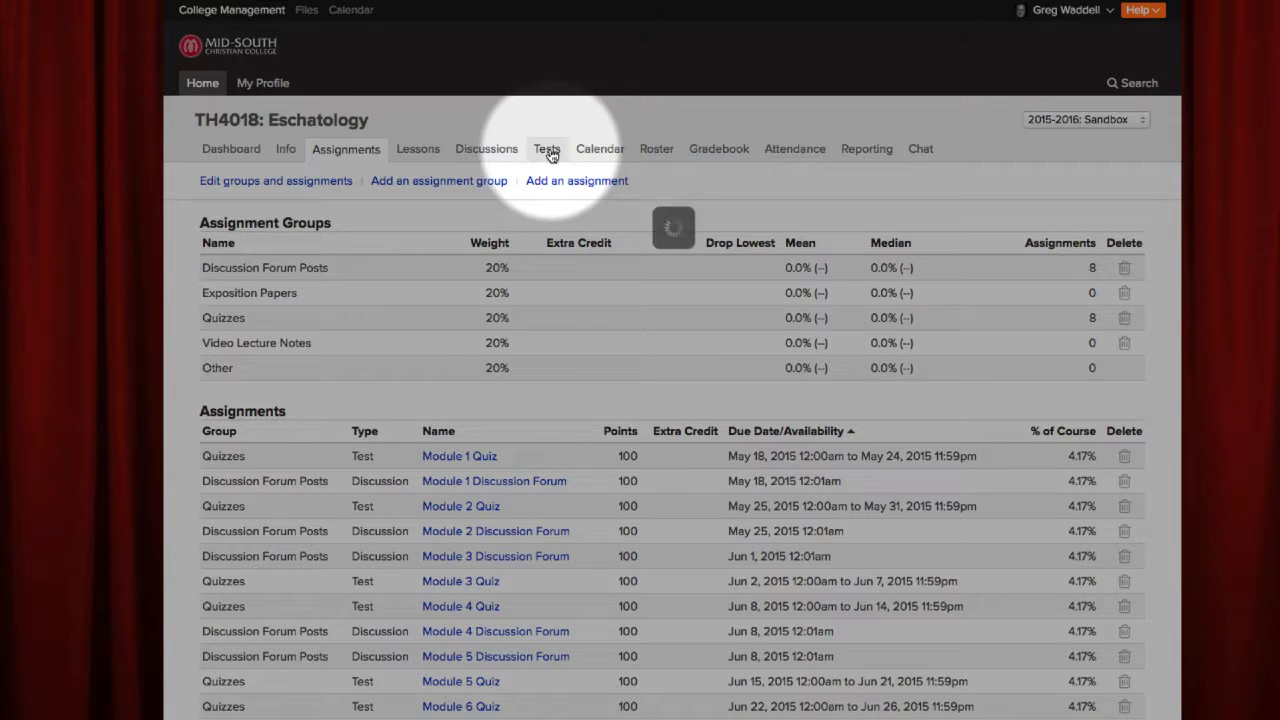
pyautogui.scroll(-2, 349, 354)
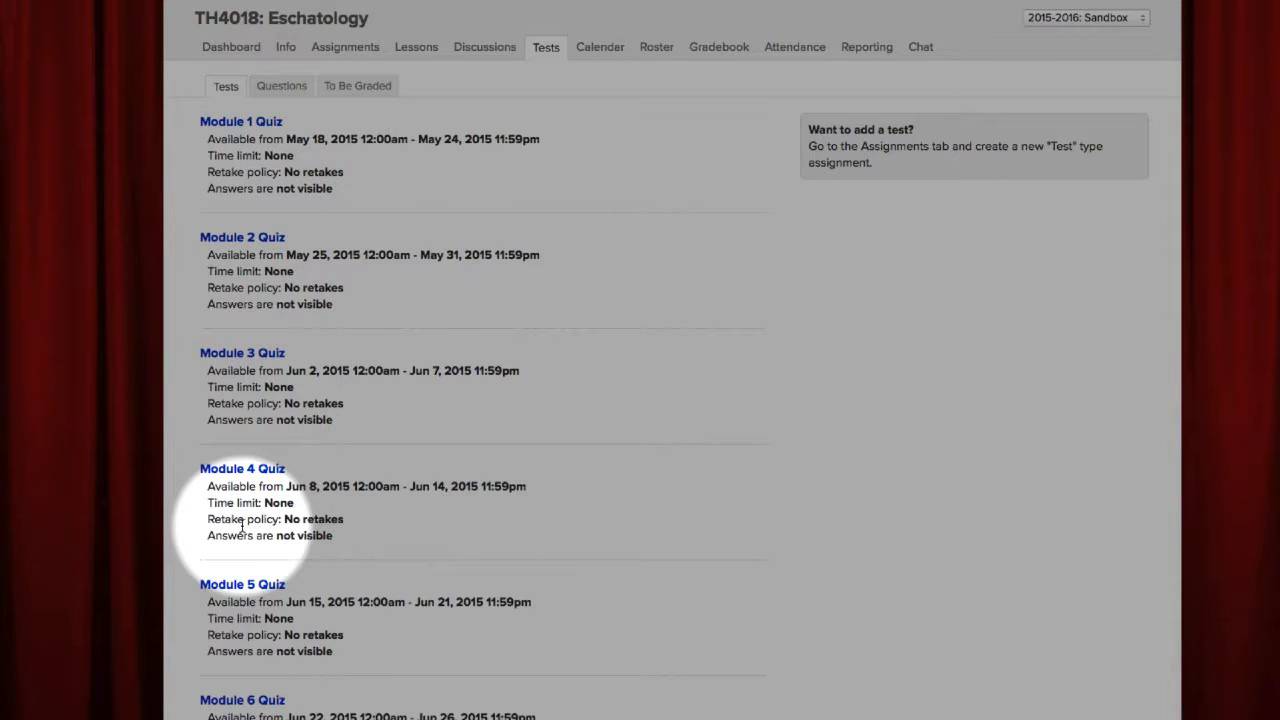
pyautogui.scroll(-4, 245, 525)
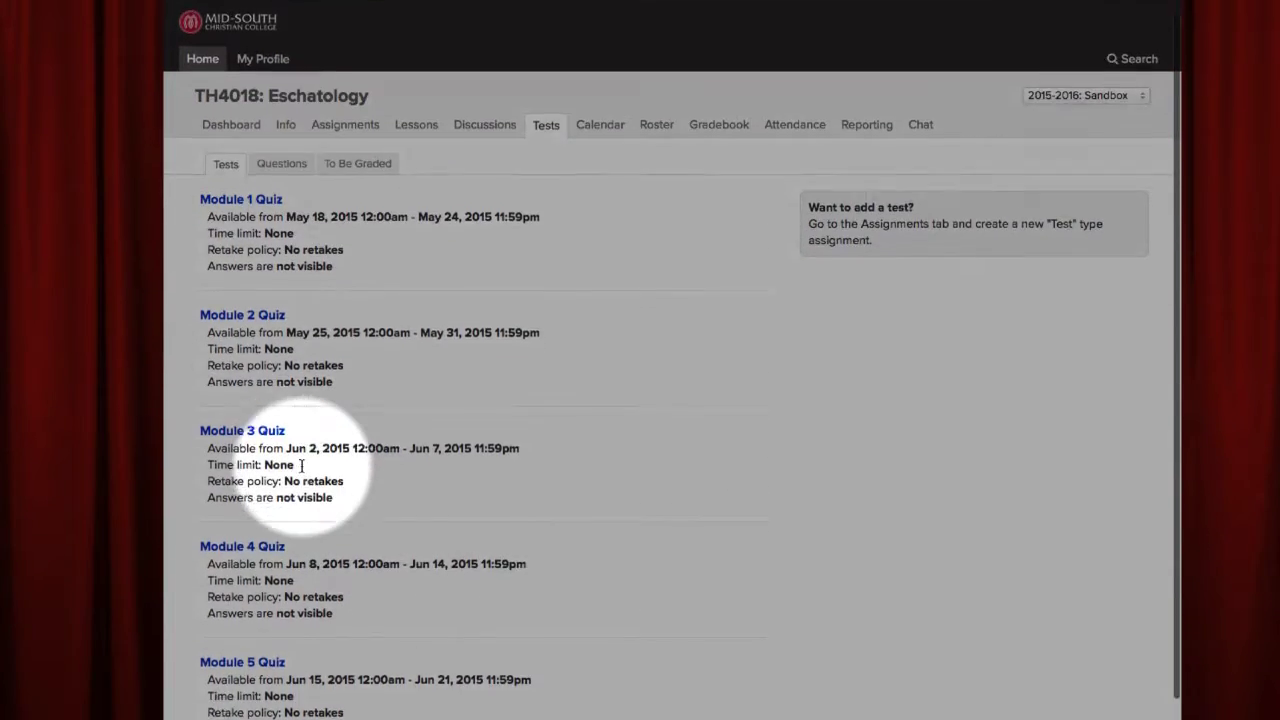
pyautogui.scroll(-5, 301, 466)
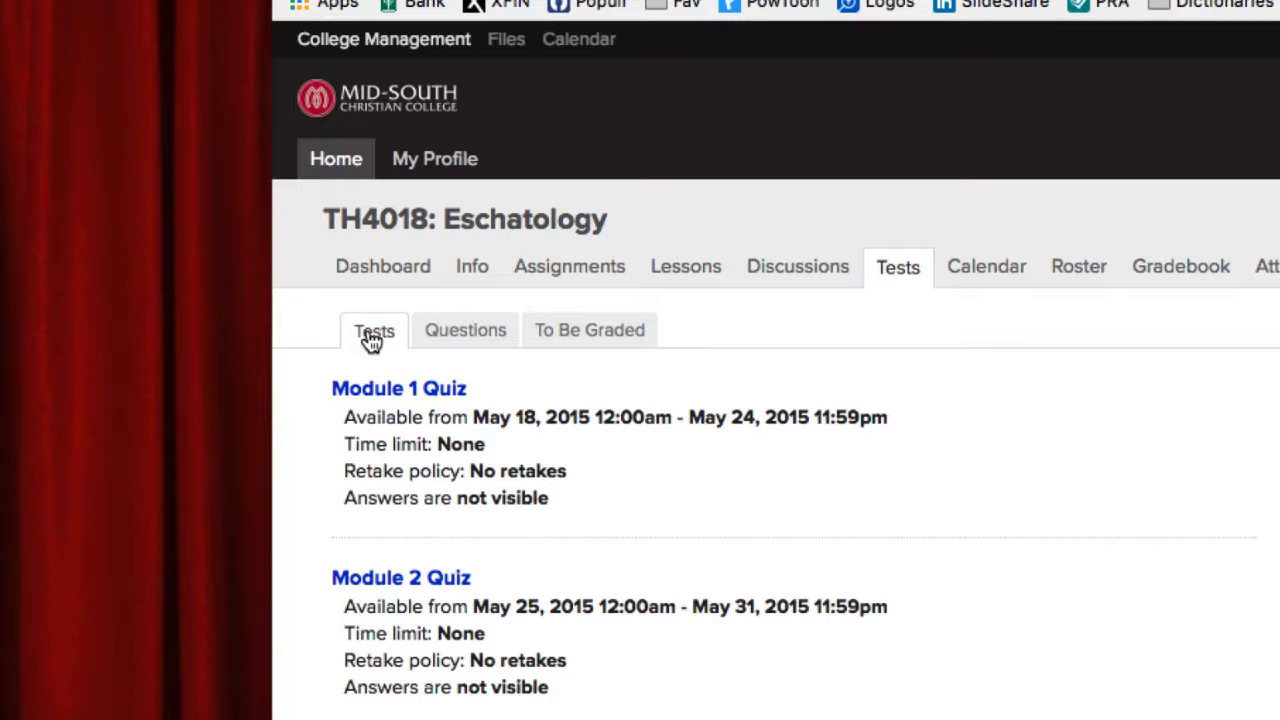
# Open the course's test question bank and start a new question of type Essay.
pyautogui.click(458, 340)
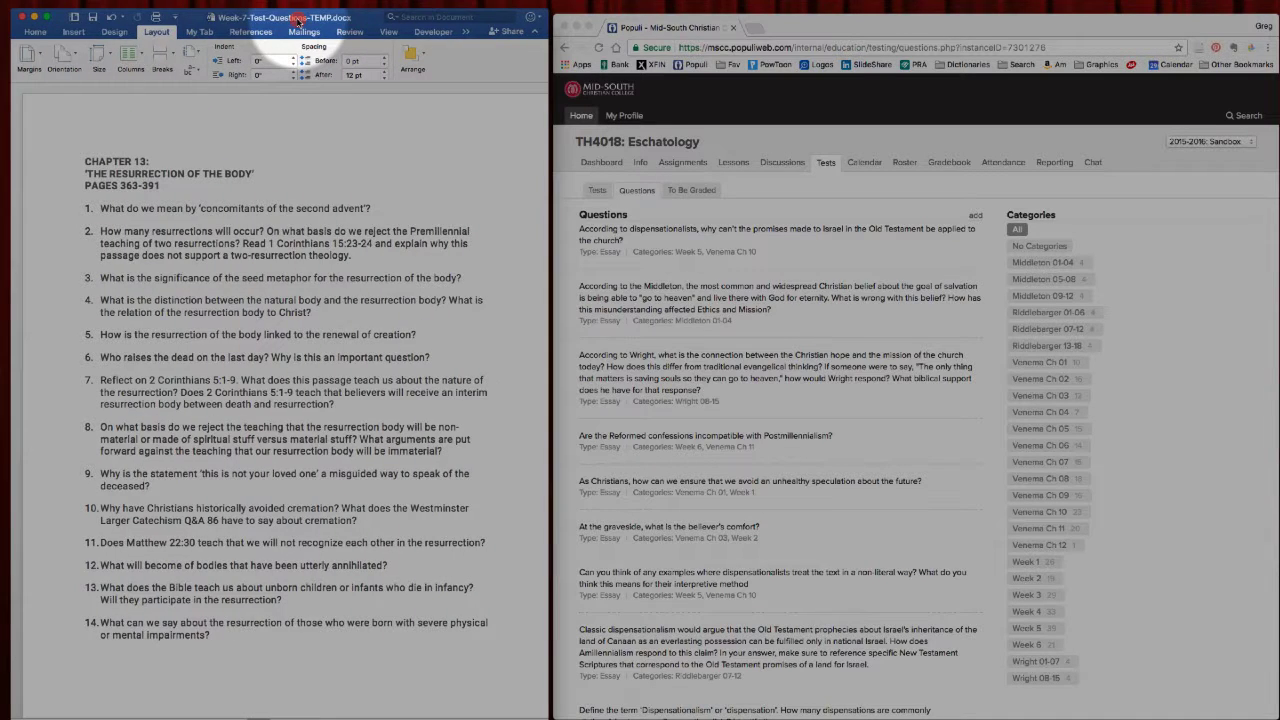
pyautogui.moveTo(297, 20); pyautogui.dragTo(288, 23)
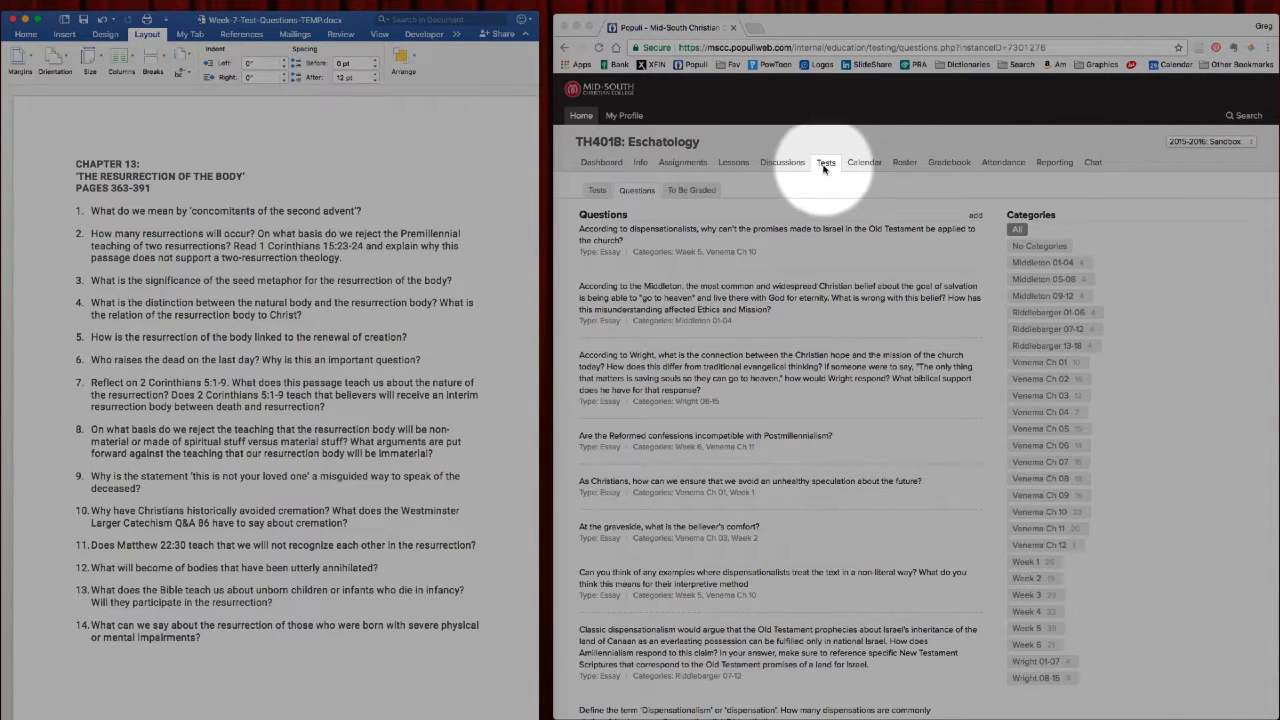
pyautogui.click(975, 217)
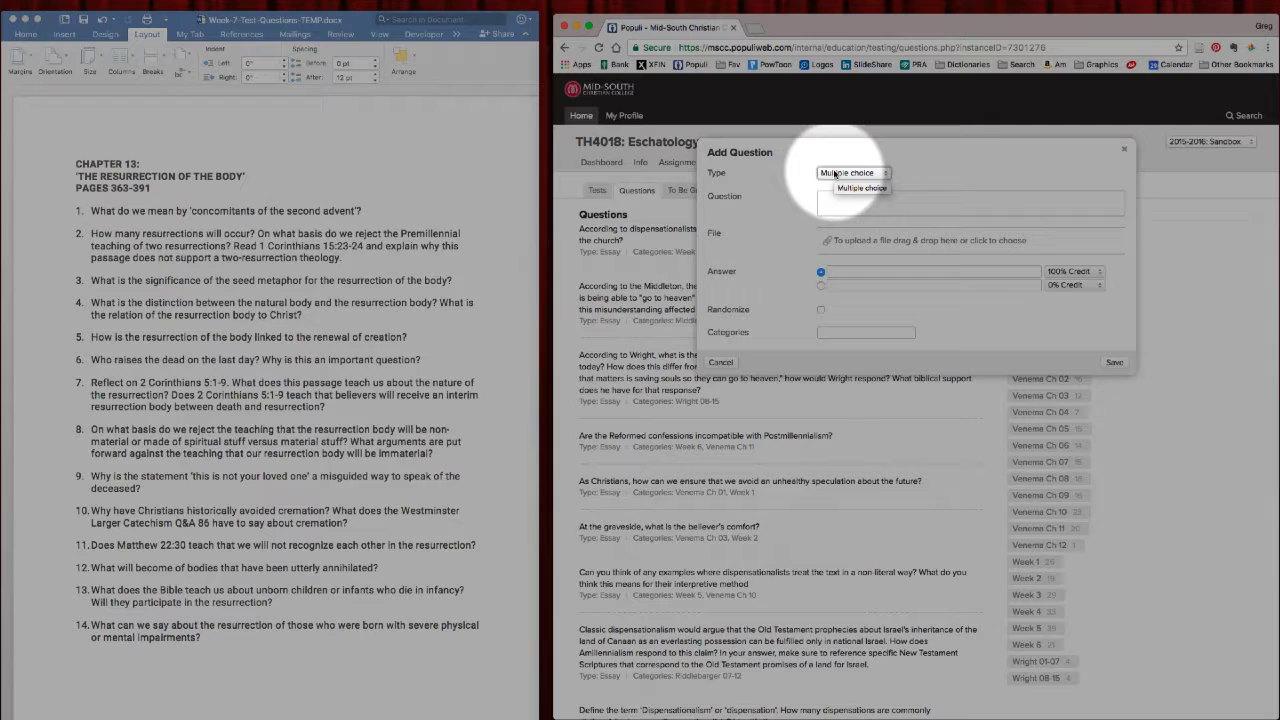
pyautogui.click(835, 174)
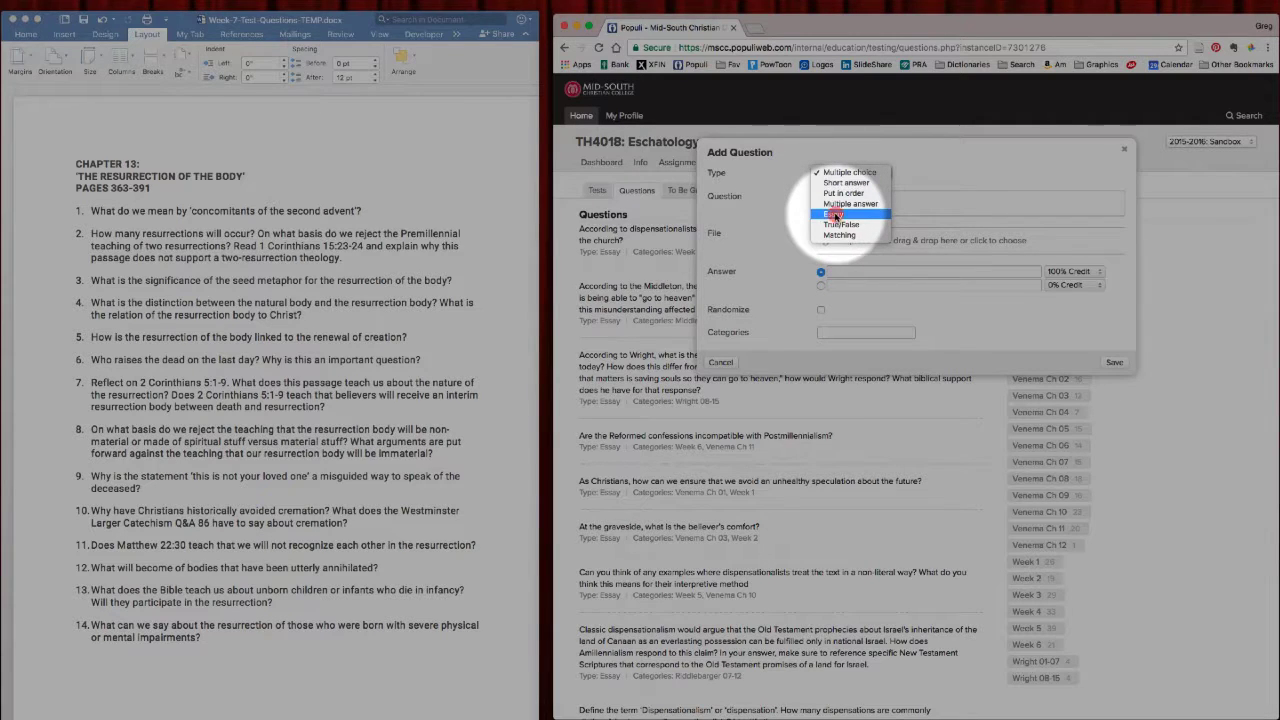
pyautogui.click(834, 214)
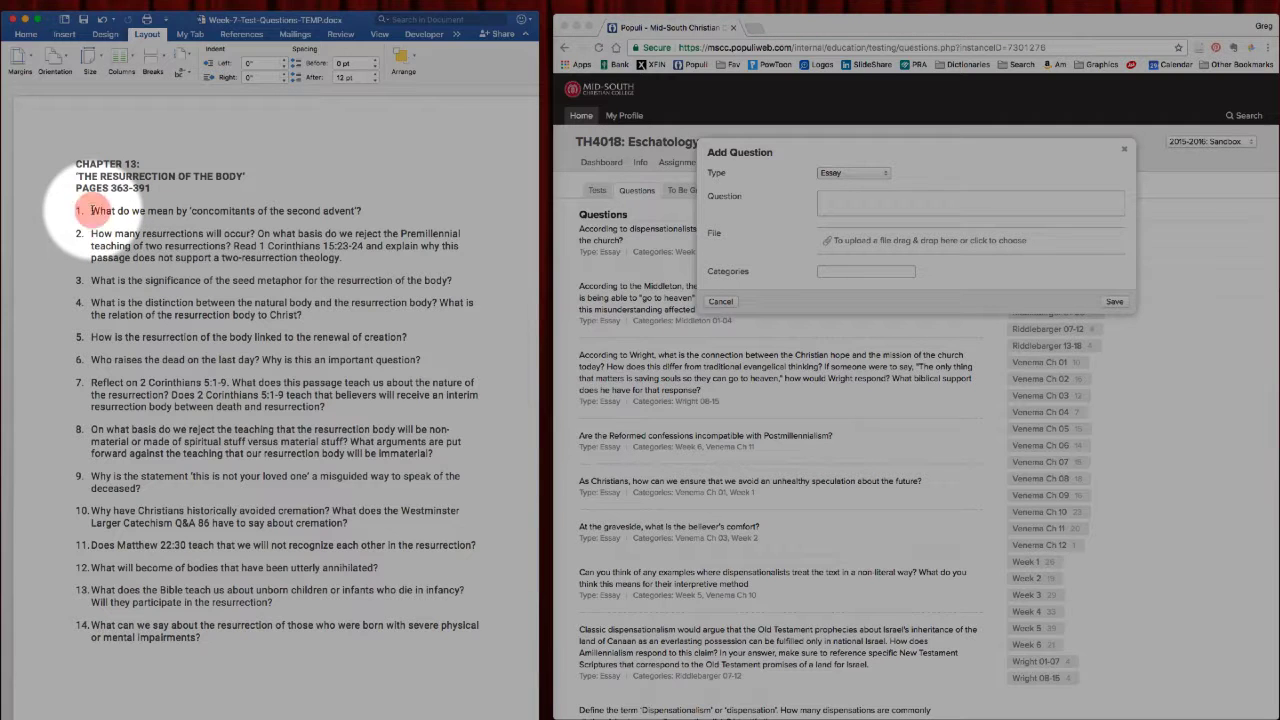
# Move the question 'What do we mean by 'concomitants of the second advent'?' from the Word document into the new essay question's text.
pyautogui.moveTo(100, 212); pyautogui.dragTo(364, 211)
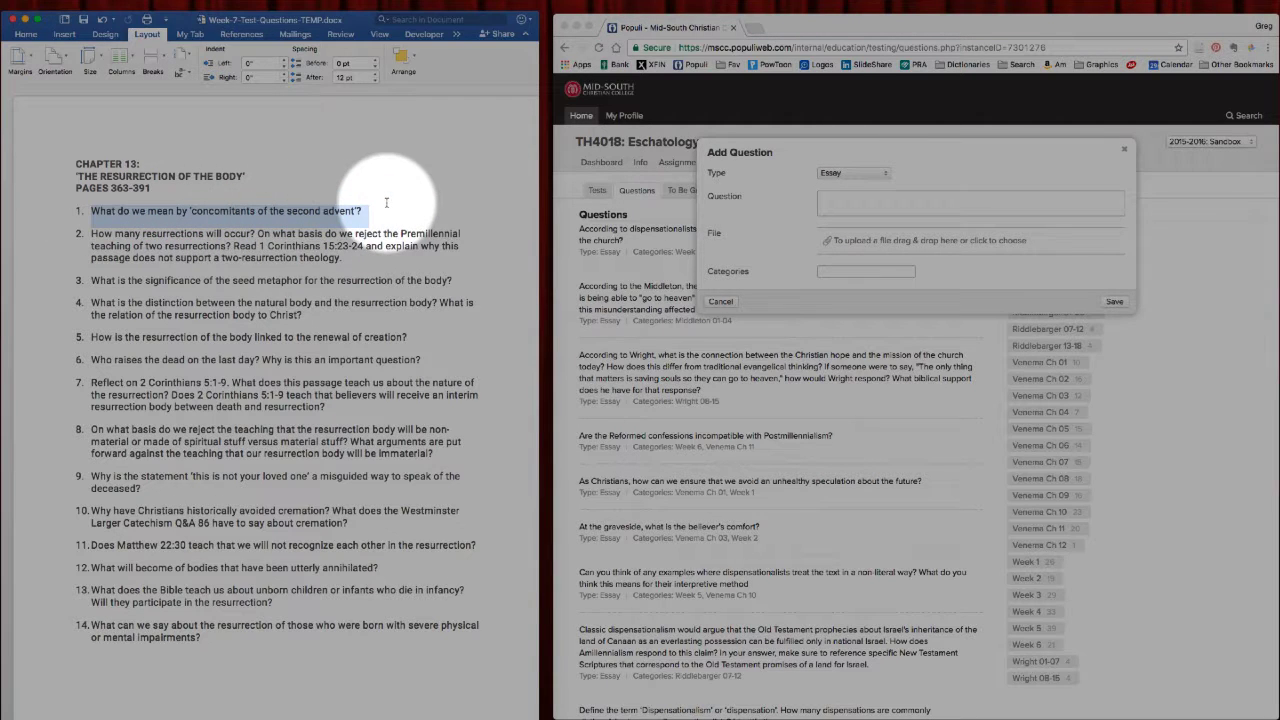
pyautogui.press('super+x')
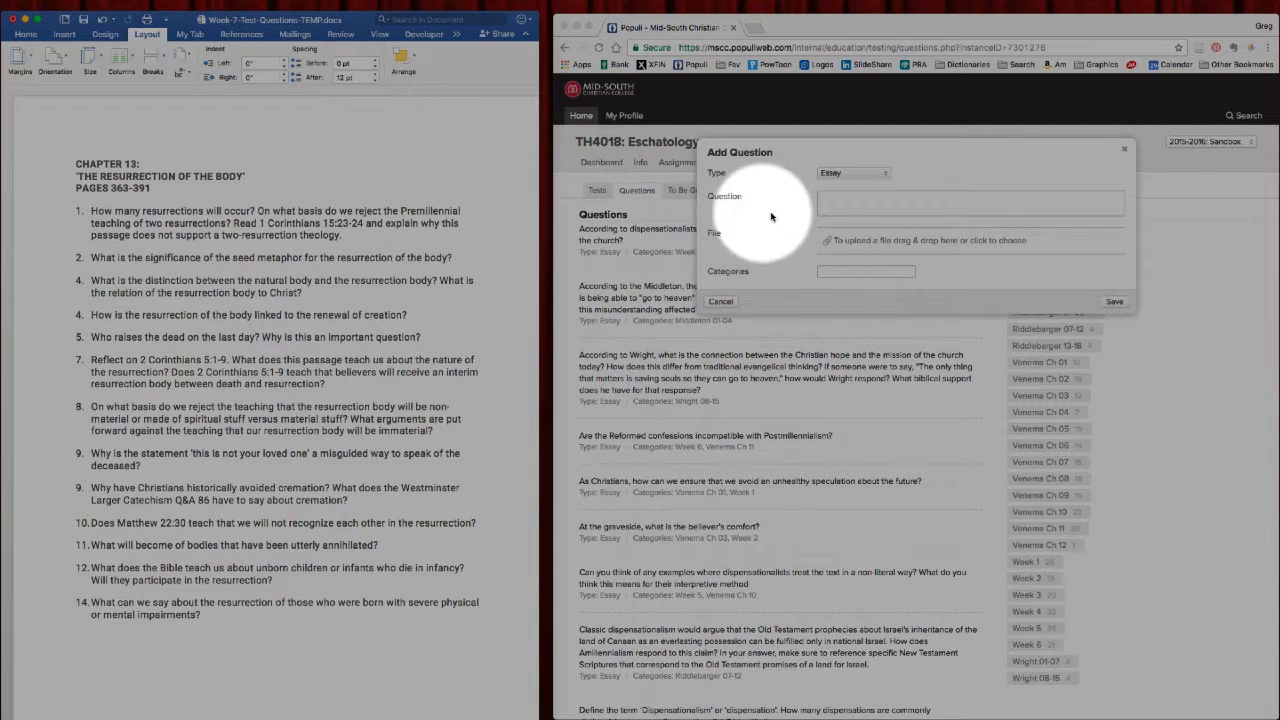
pyautogui.click(826, 204)
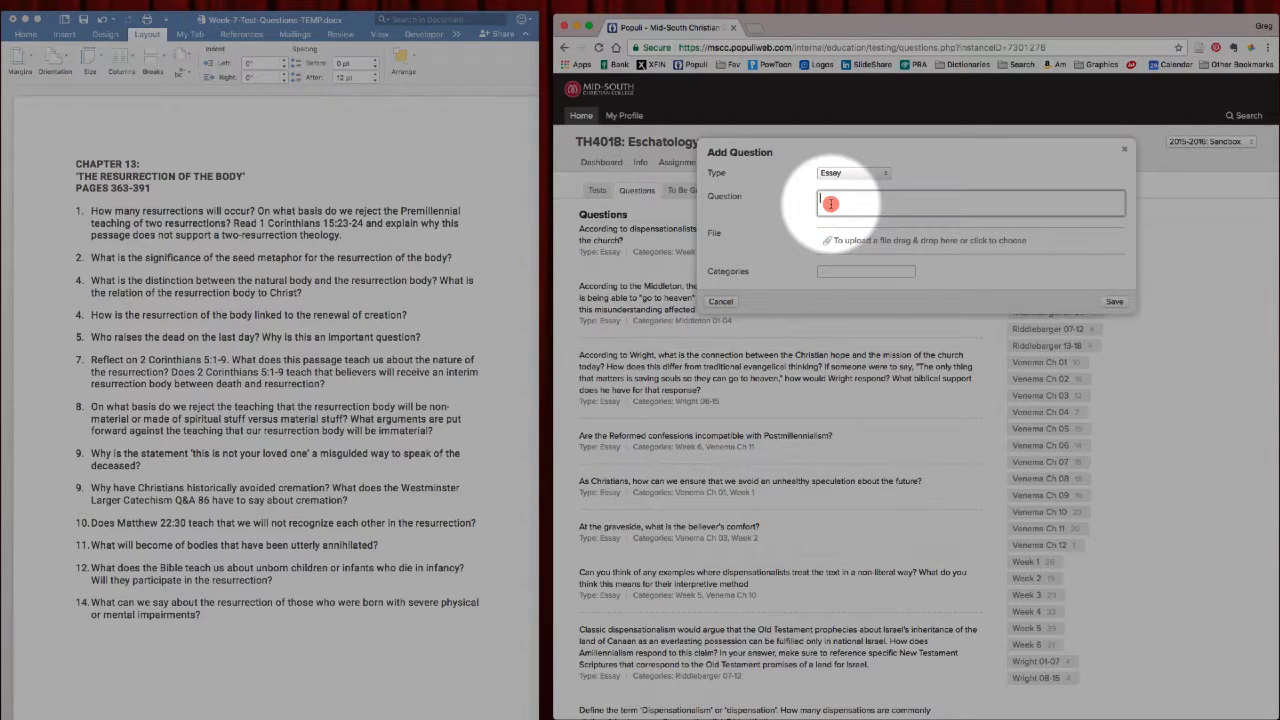
pyautogui.press('super+v')
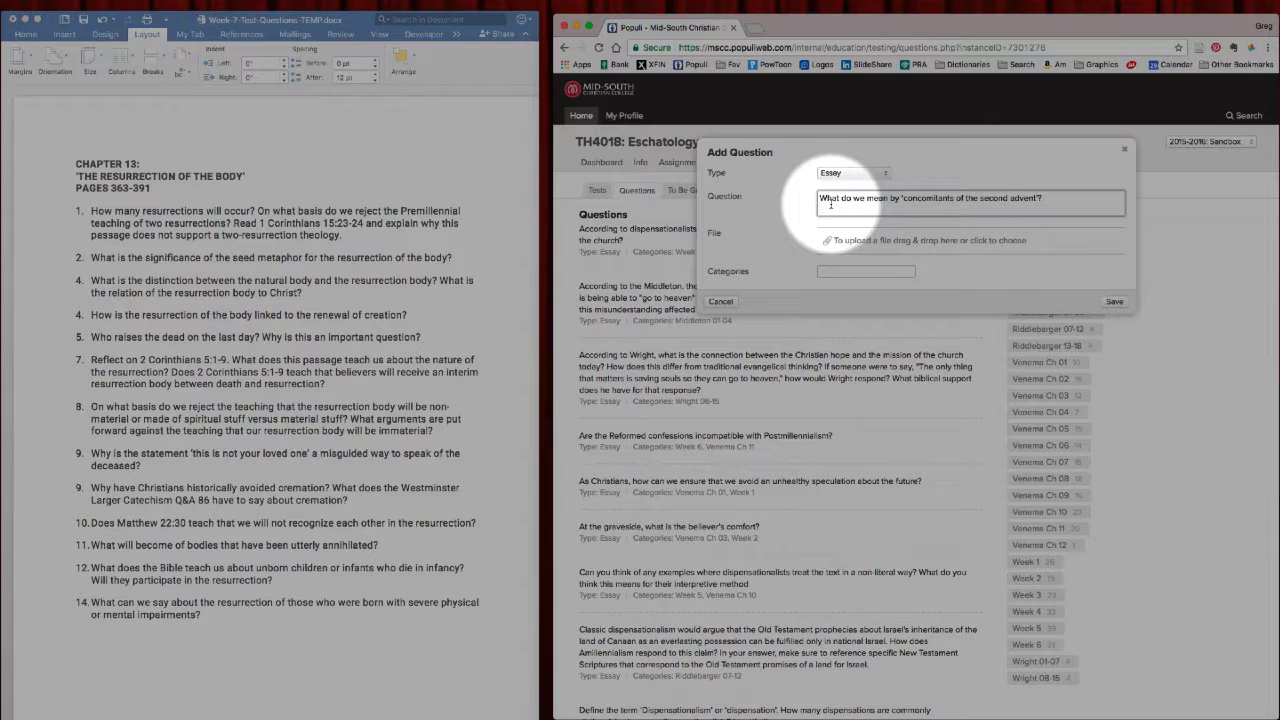
# Assign the categories Vinema Ch 13 and Week 7 to the essay question and save it.
pyautogui.click(844, 268)
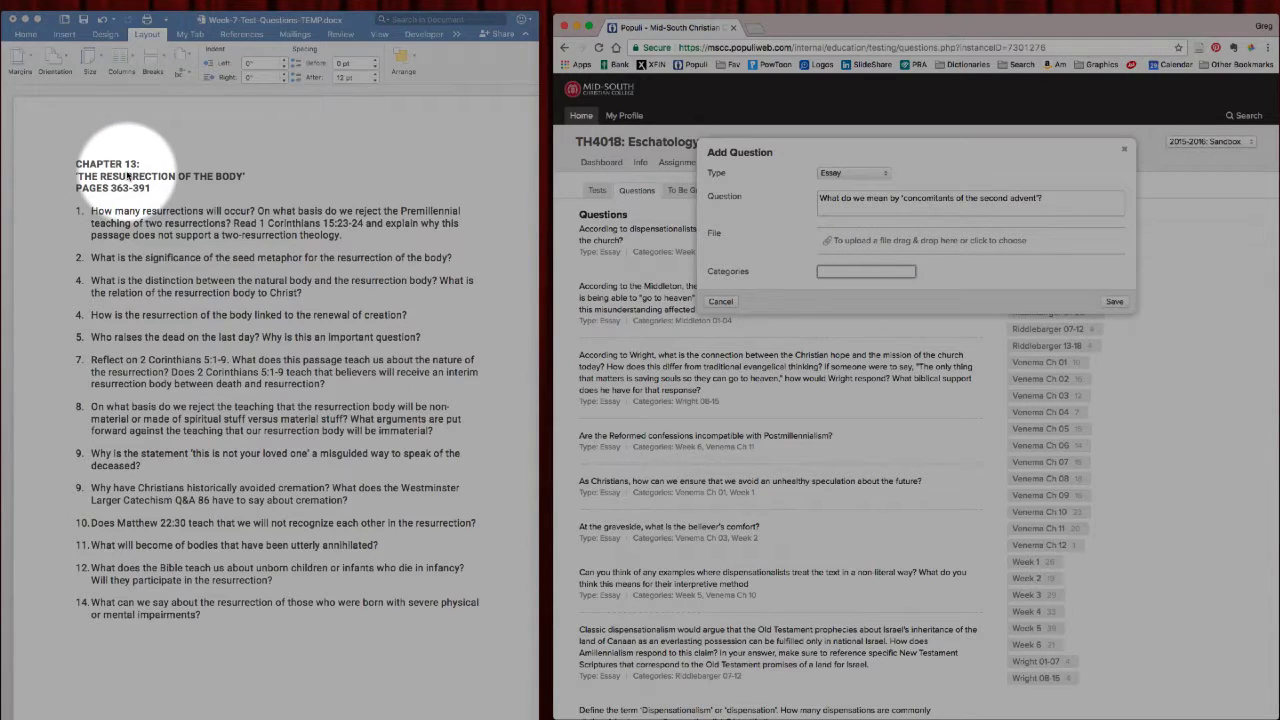
pyautogui.click(846, 271)
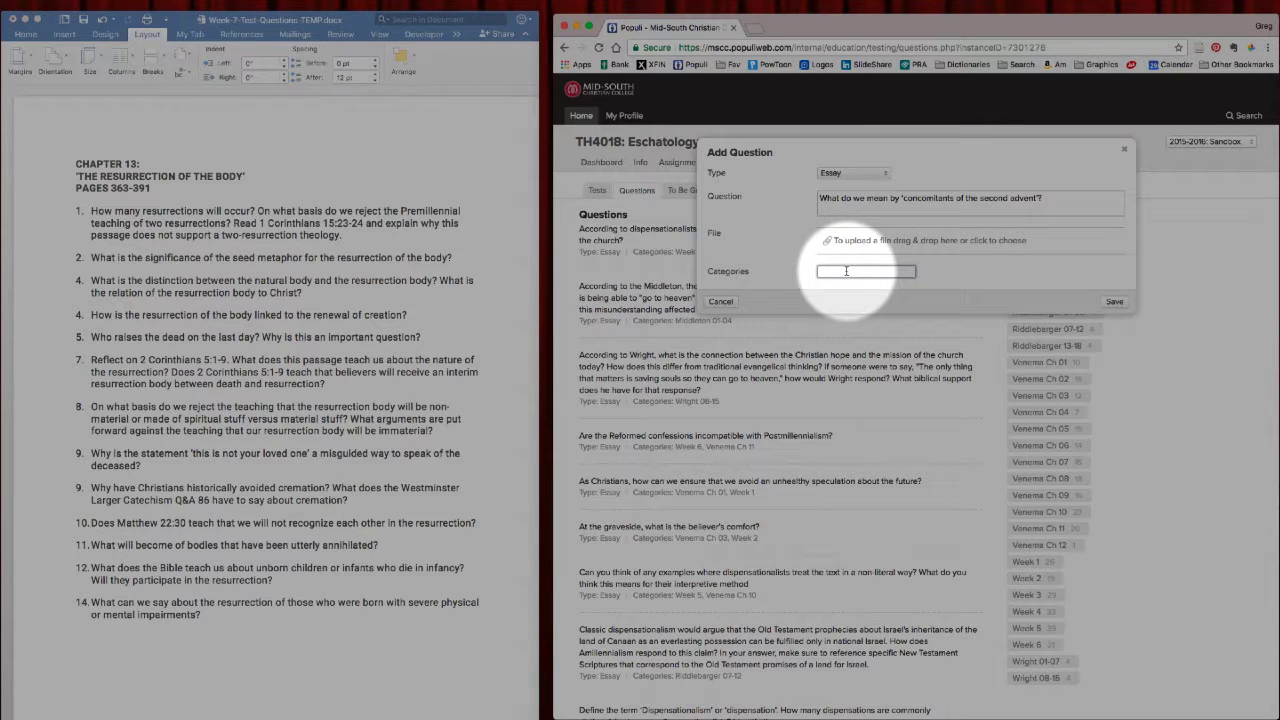
pyautogui.write('Vinema Ch')
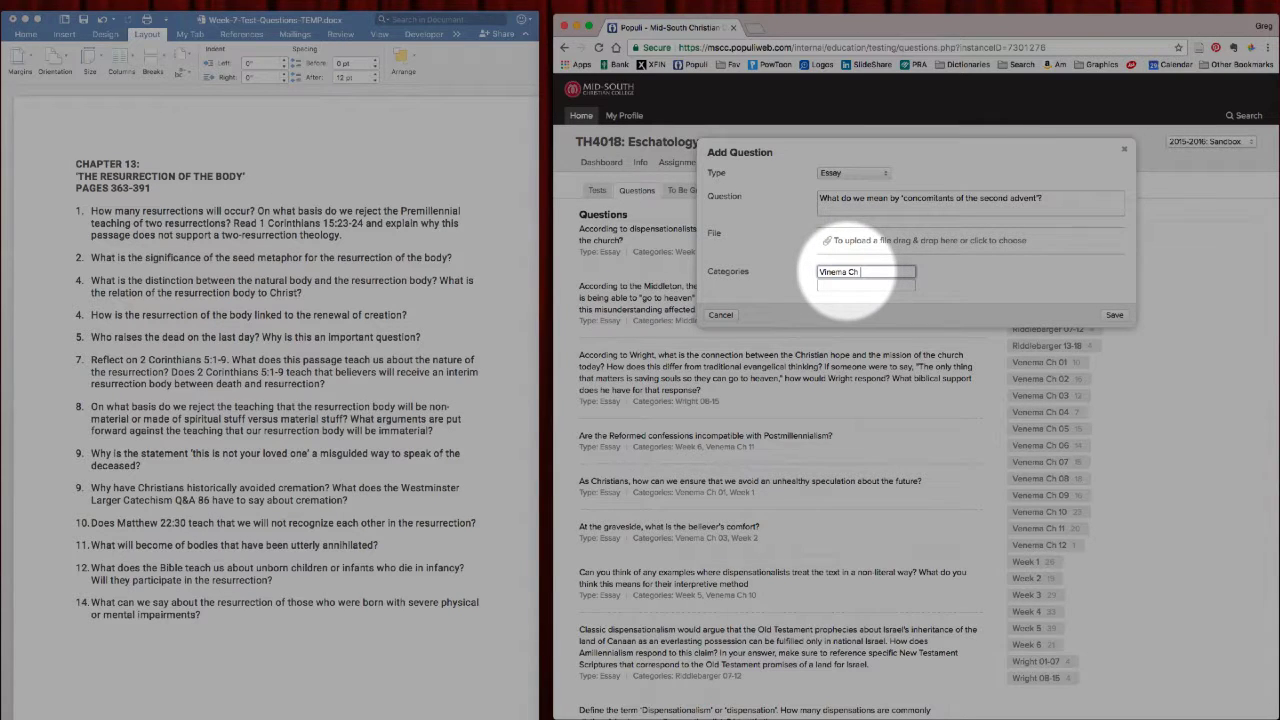
pyautogui.write(' 13')
pyautogui.click(837, 284)
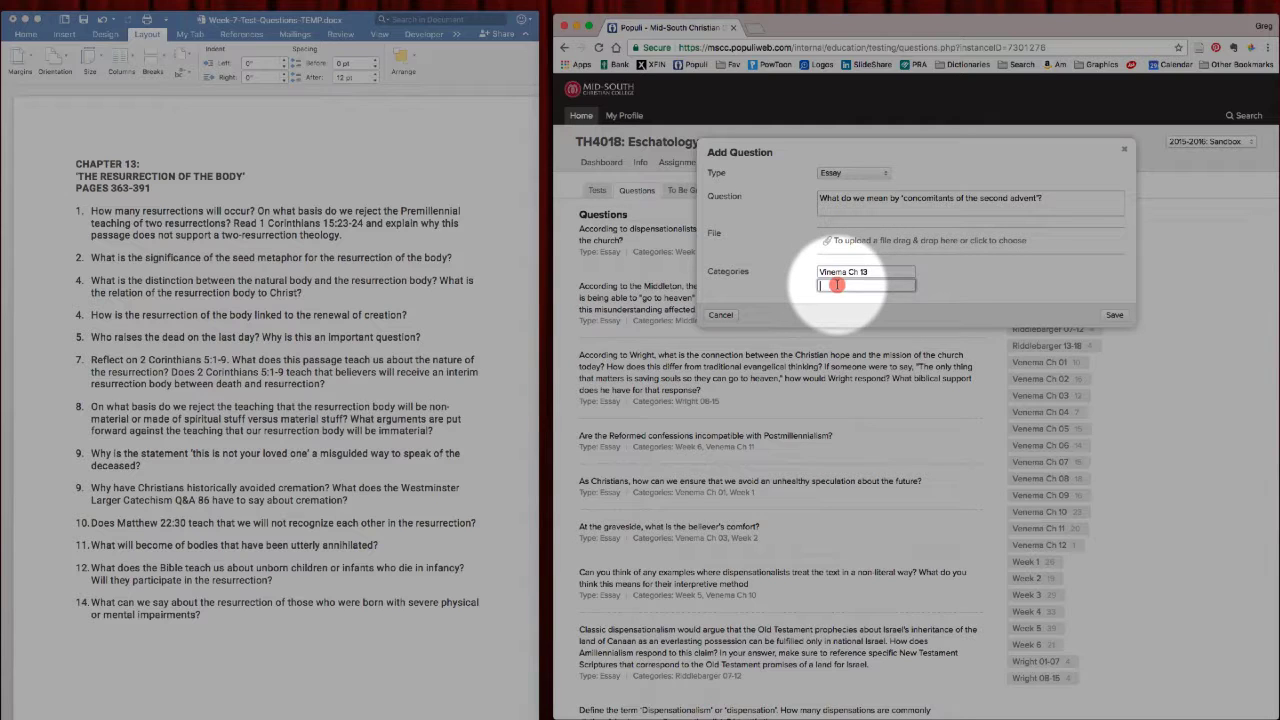
pyautogui.write('Week')
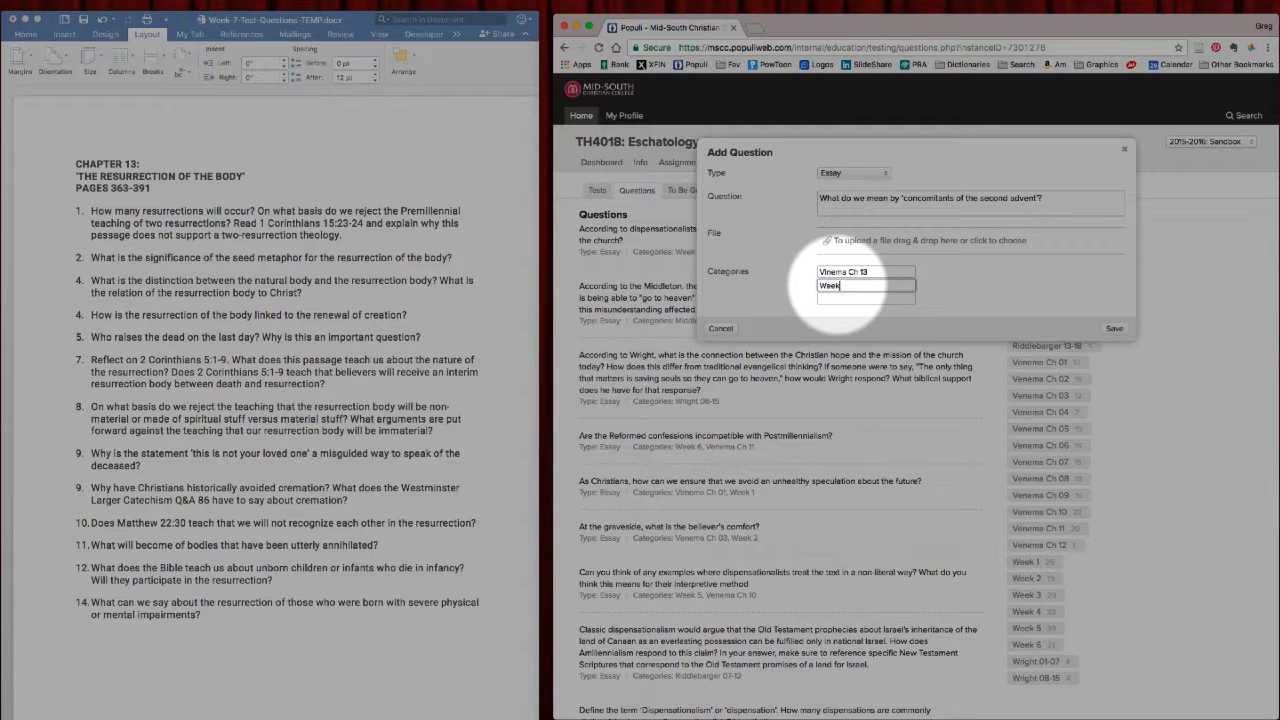
pyautogui.write(' 7')
pyautogui.click(1112, 328)
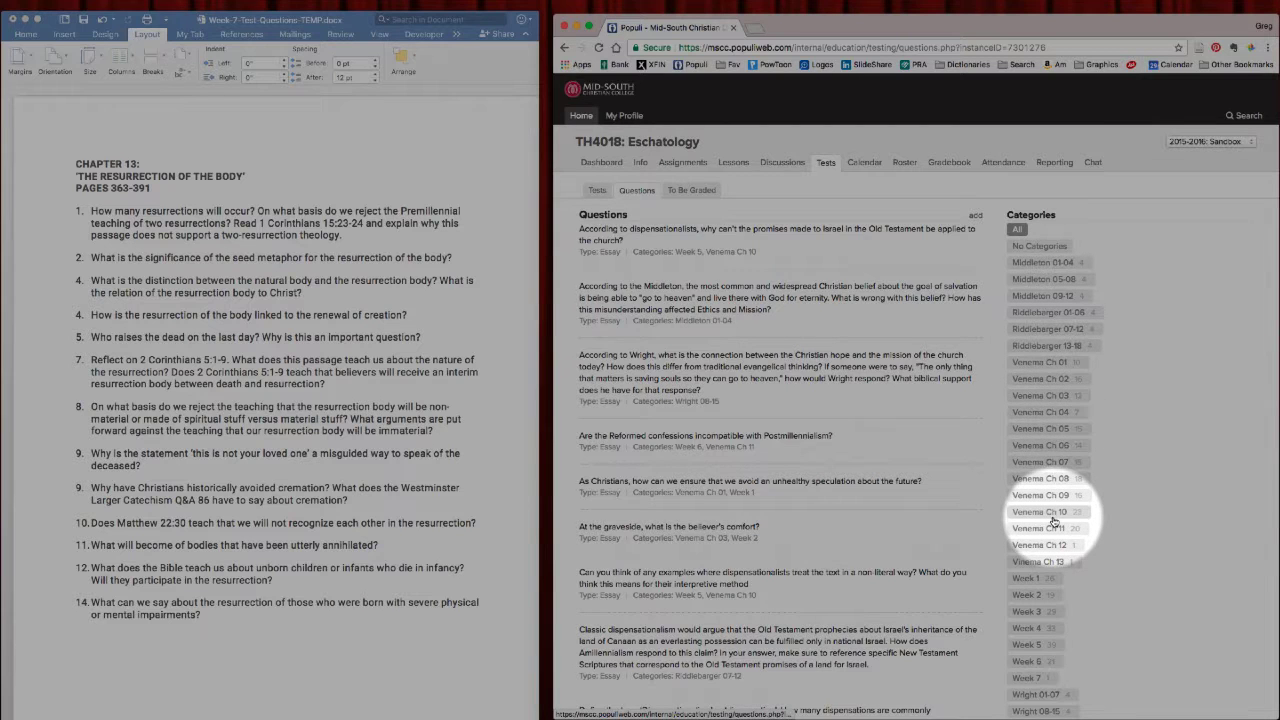
# Filter the question bank by the Vinema Ch 13 category and start another question of type Essay.
pyautogui.scroll(-5, 1052, 520)
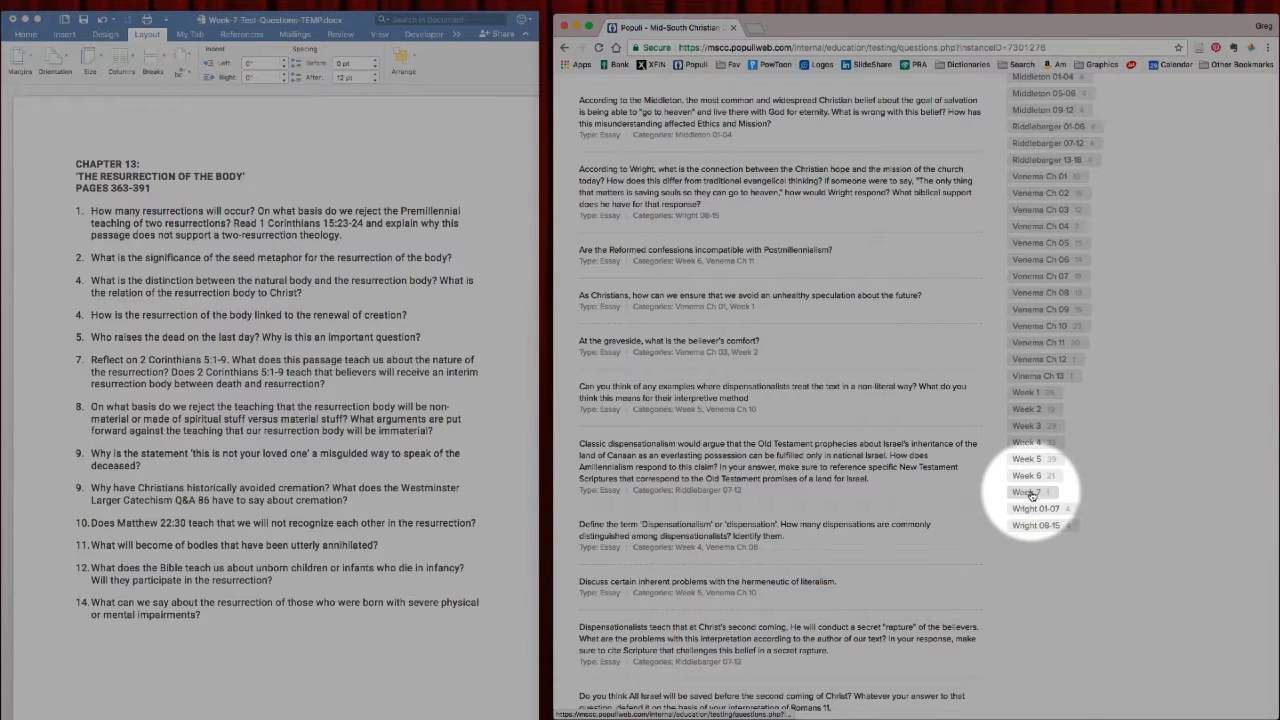
pyautogui.click(1038, 377)
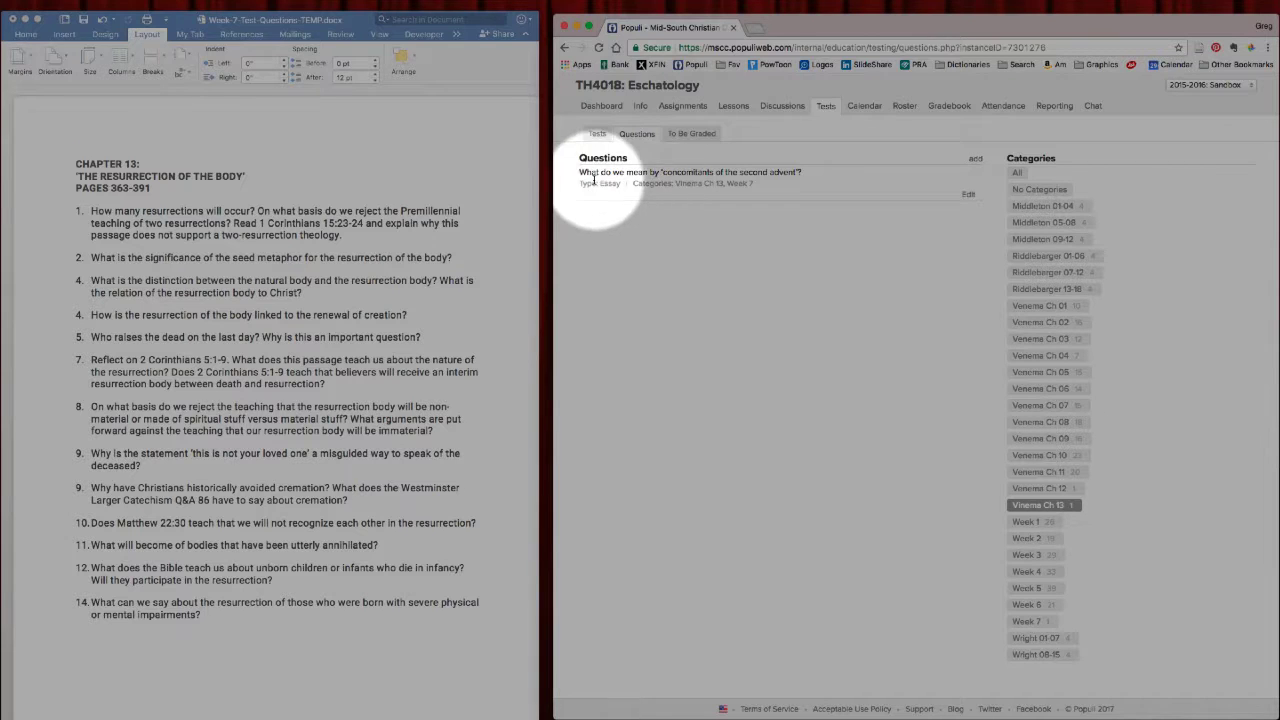
pyautogui.click(976, 162)
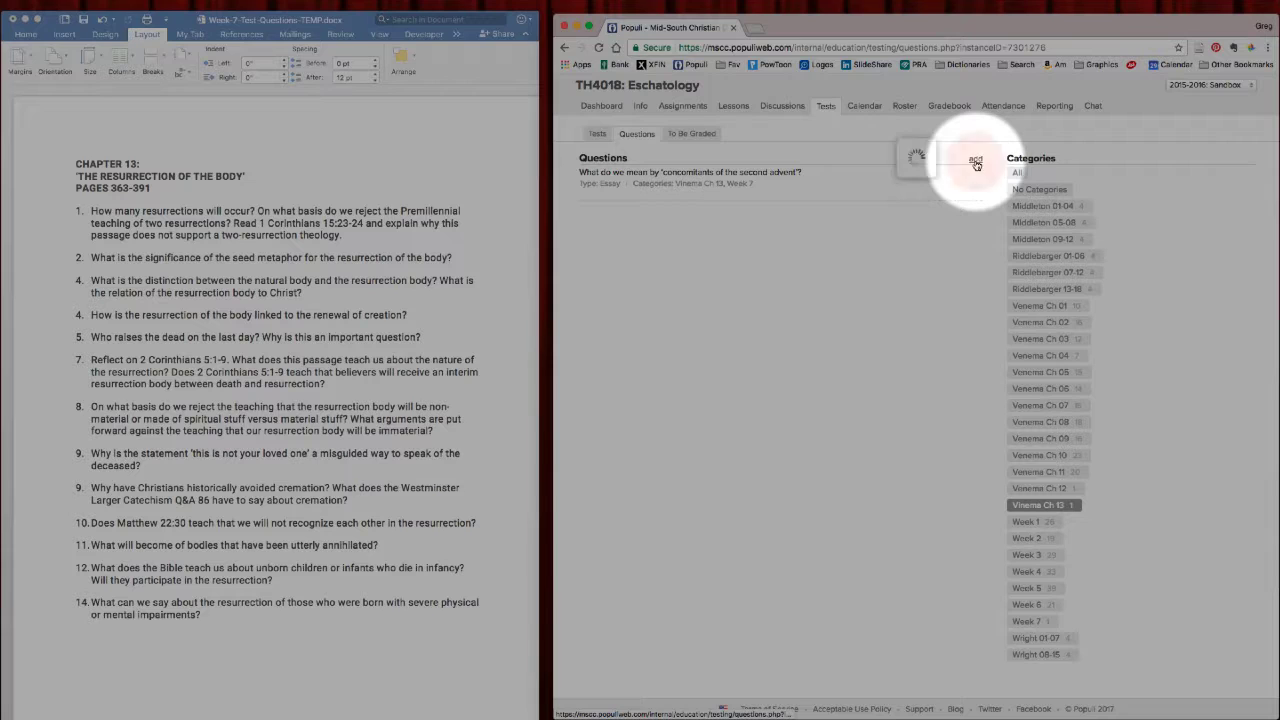
pyautogui.click(852, 173)
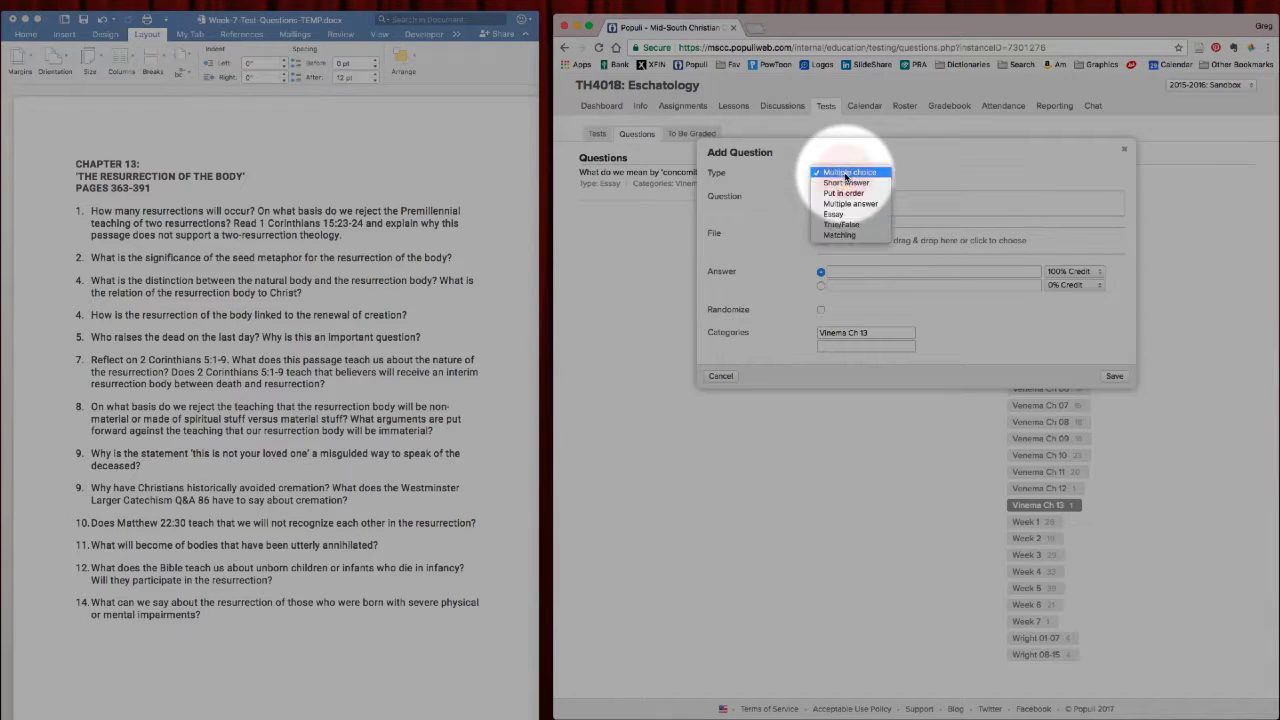
pyautogui.click(833, 215)
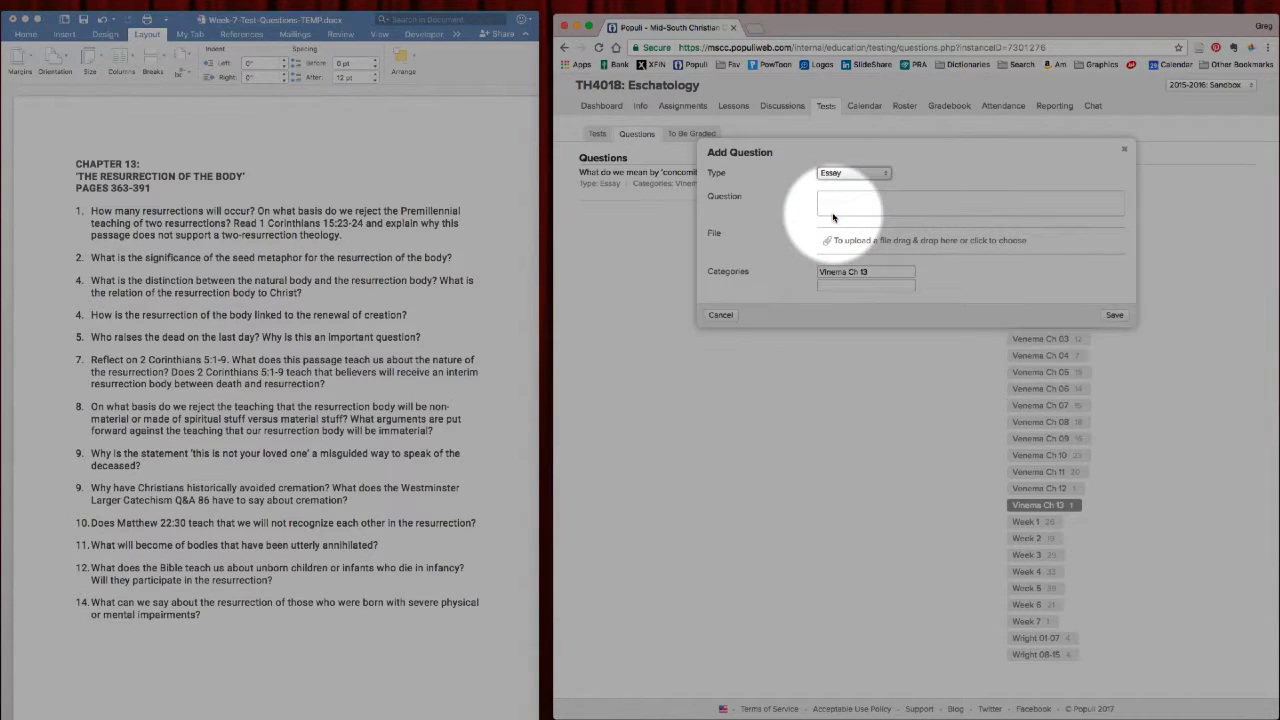
# Move the question beginning 'How many resurrections will occur?' from the Word document into the new essay question, removing the trailing blank line.
pyautogui.click(91, 211)
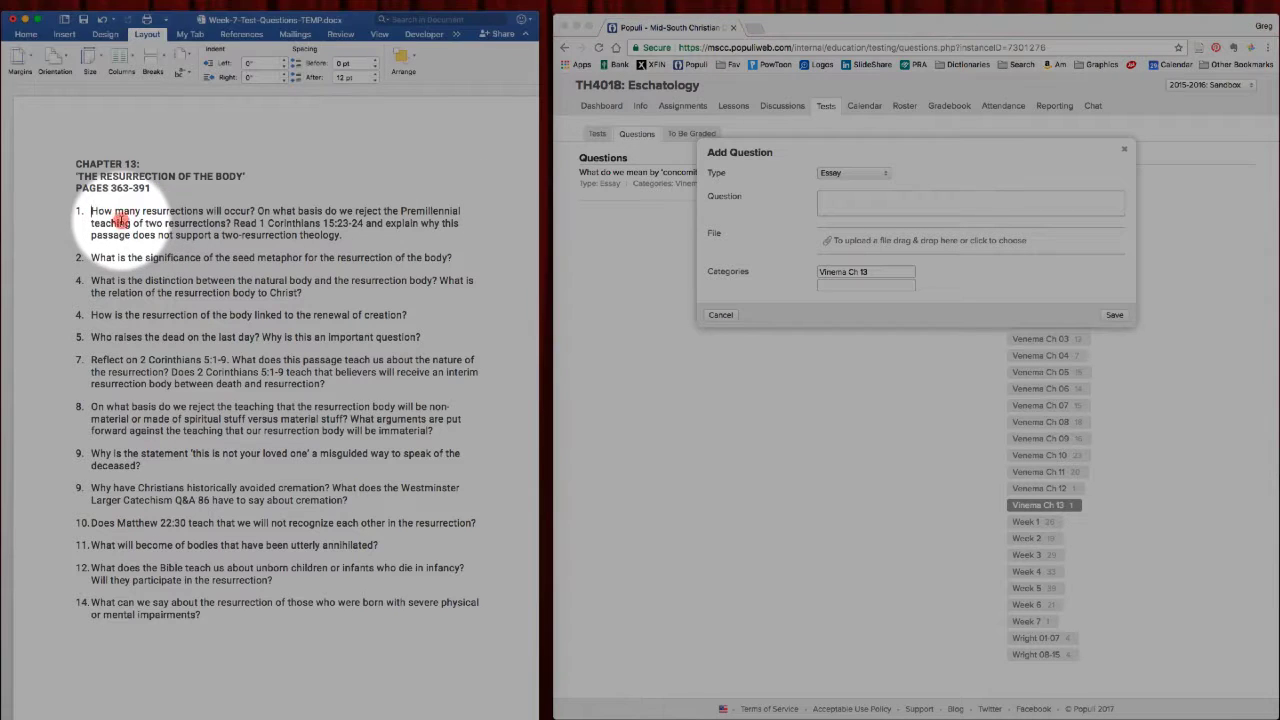
pyautogui.moveTo(92, 212); pyautogui.dragTo(333, 234)
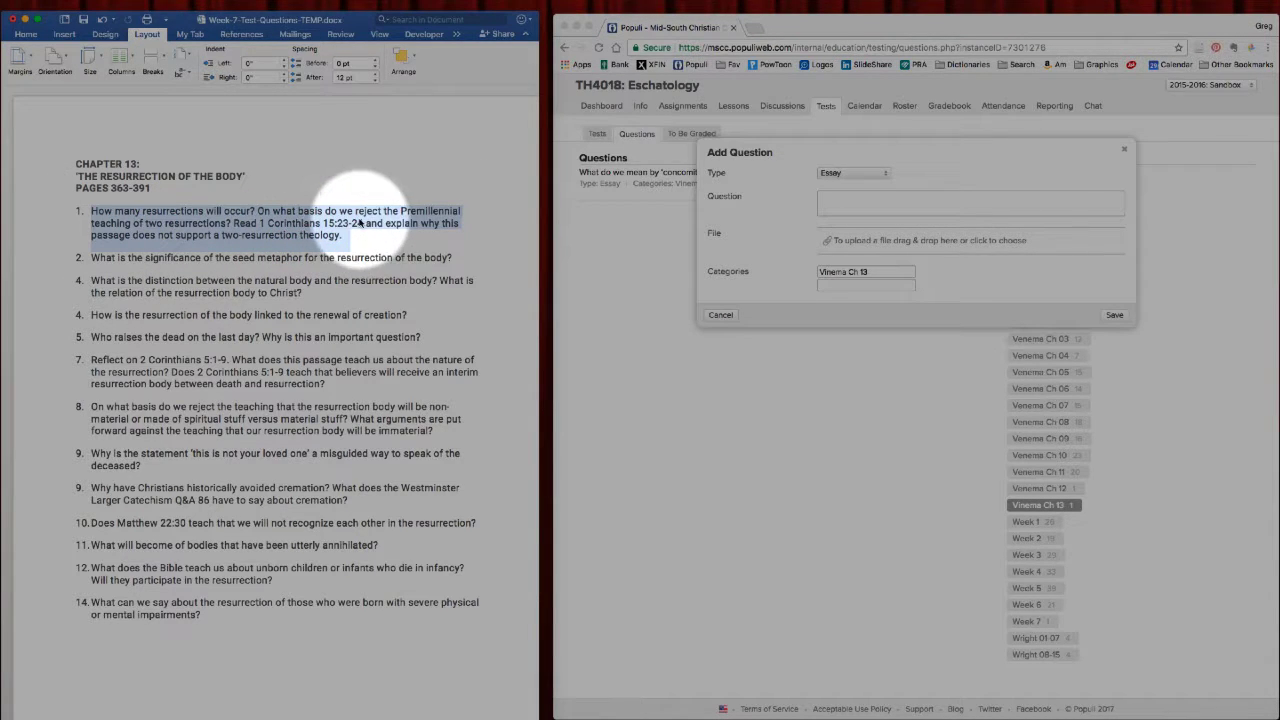
pyautogui.hotkey('ctrl', 'x')
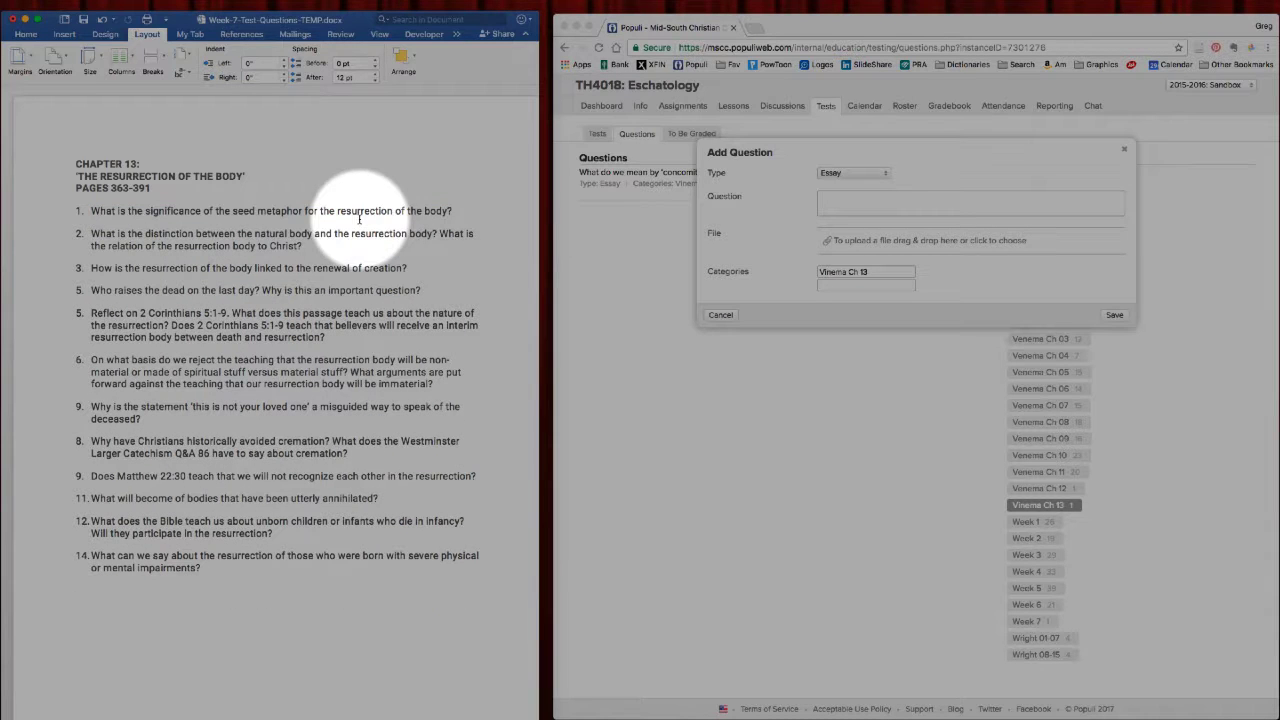
pyautogui.click(850, 204)
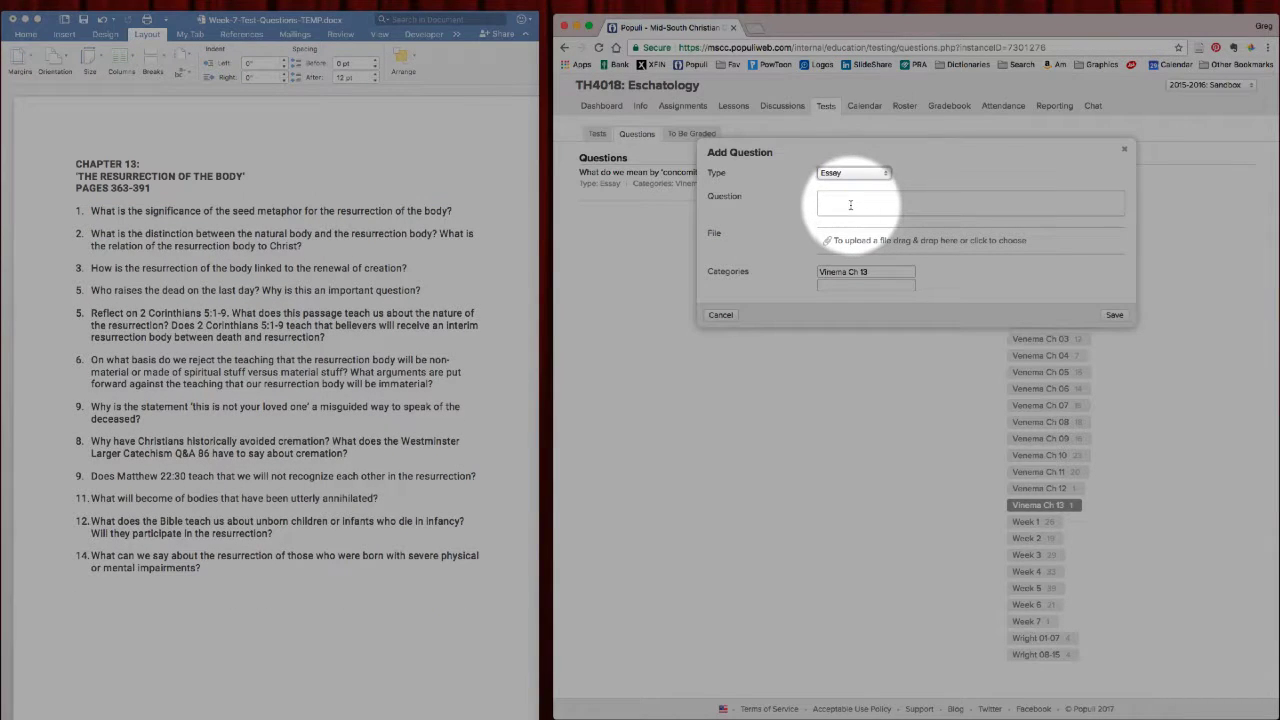
pyautogui.click(850, 204)
pyautogui.press('super+v')
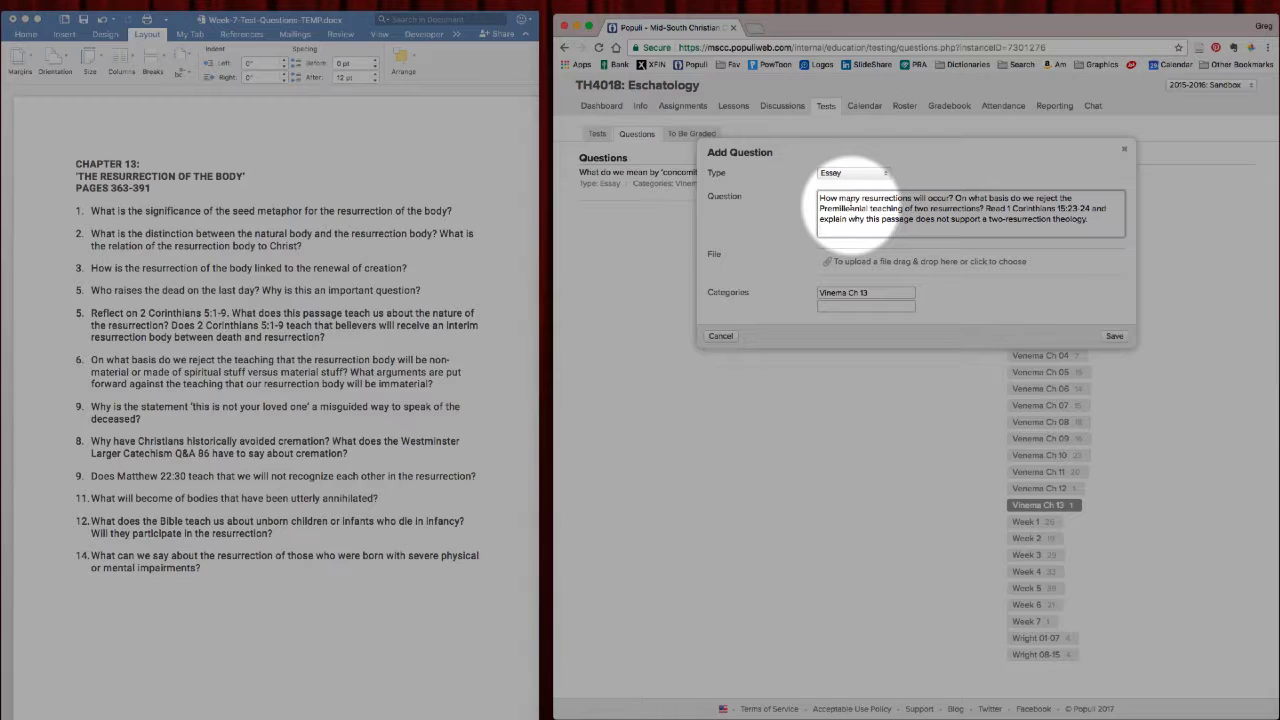
pyautogui.press('BackSpace')
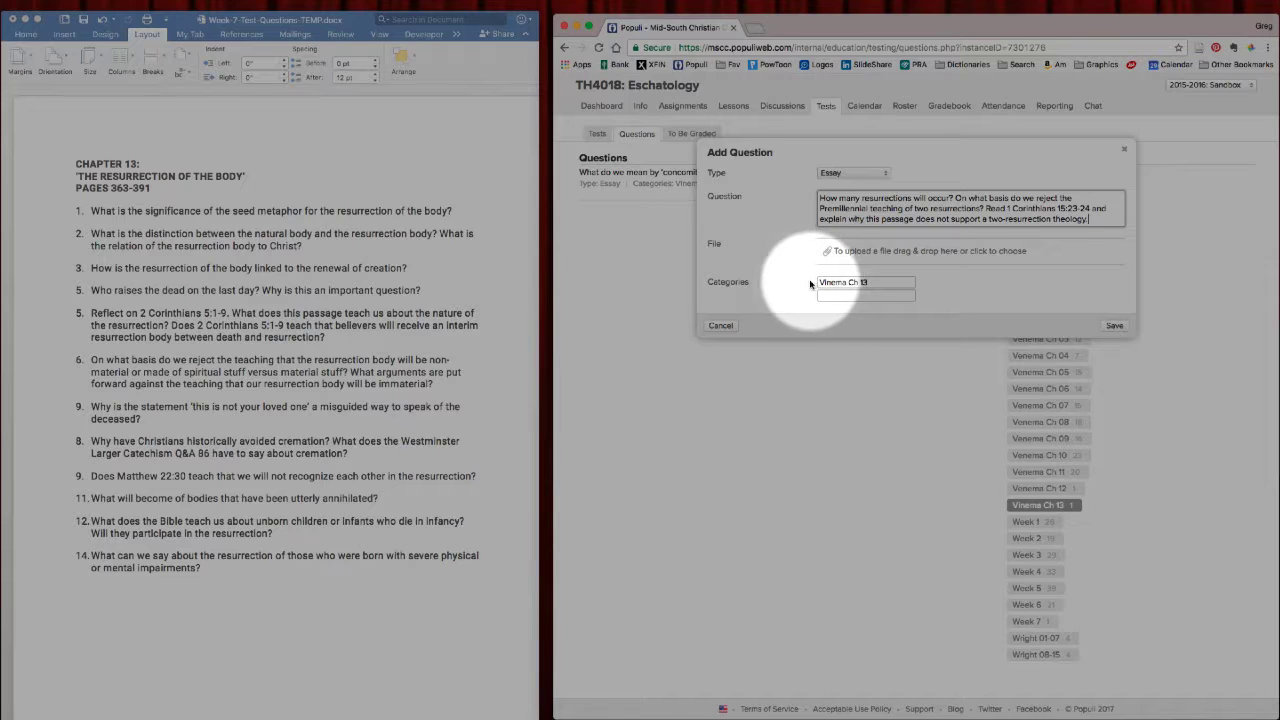
# Assign the category Week 7 to the essay question about how many resurrections will occur and save it.
pyautogui.click(859, 296)
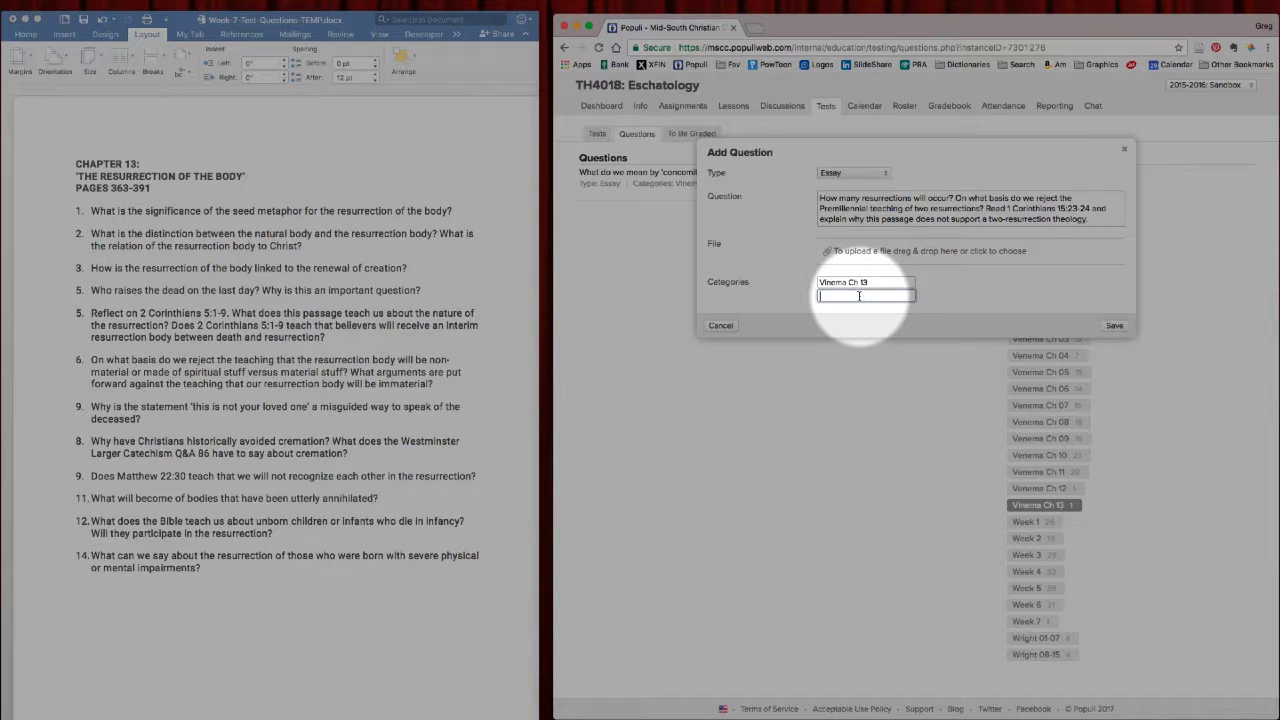
pyautogui.write('W')
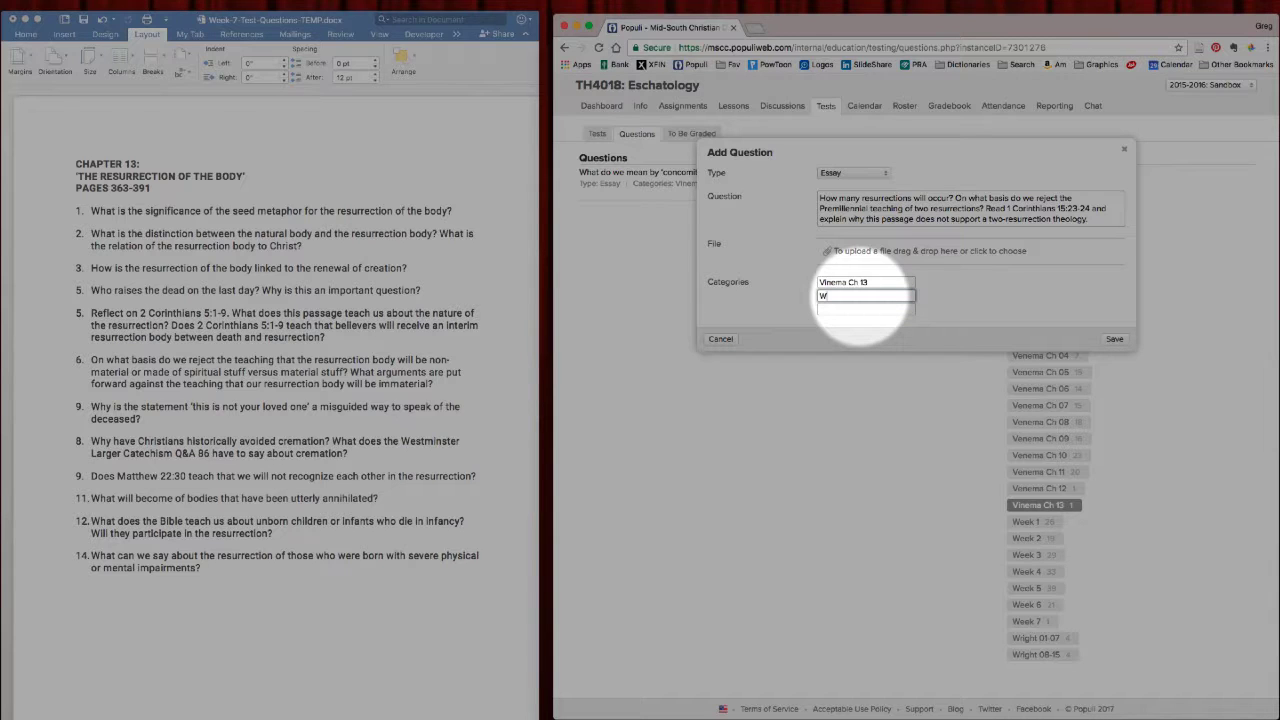
pyautogui.write('ee')
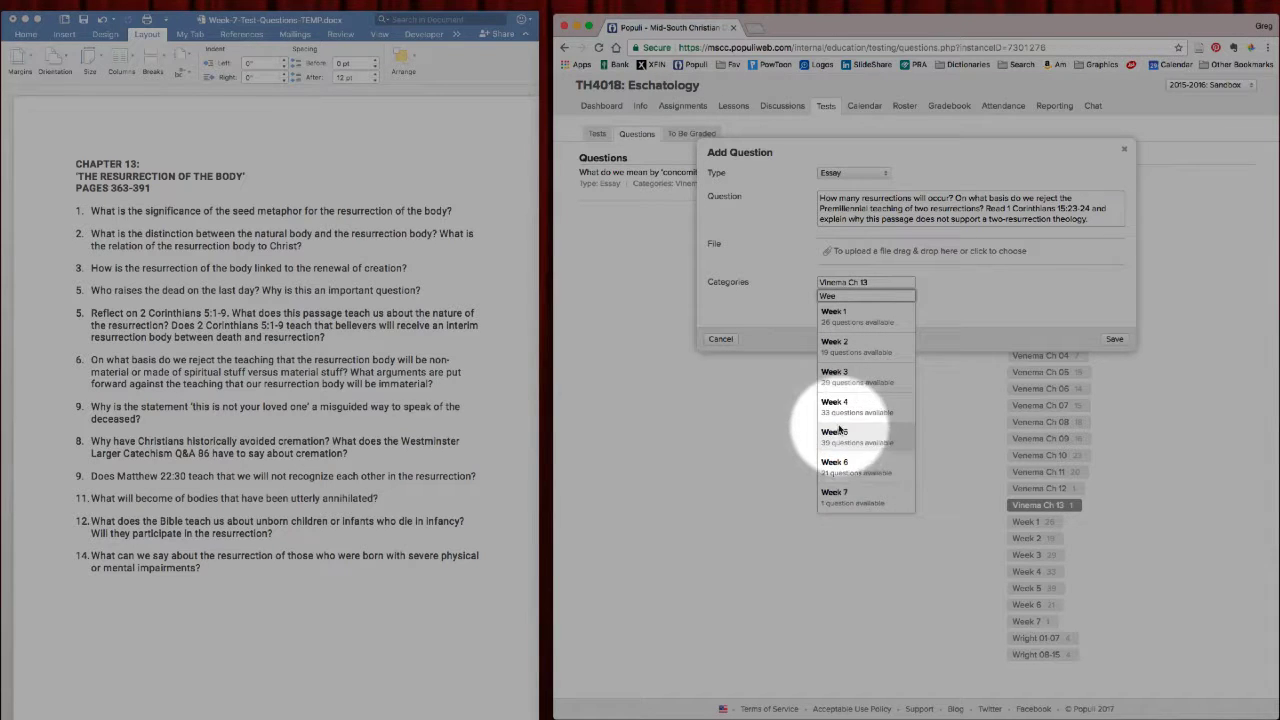
pyautogui.click(836, 494)
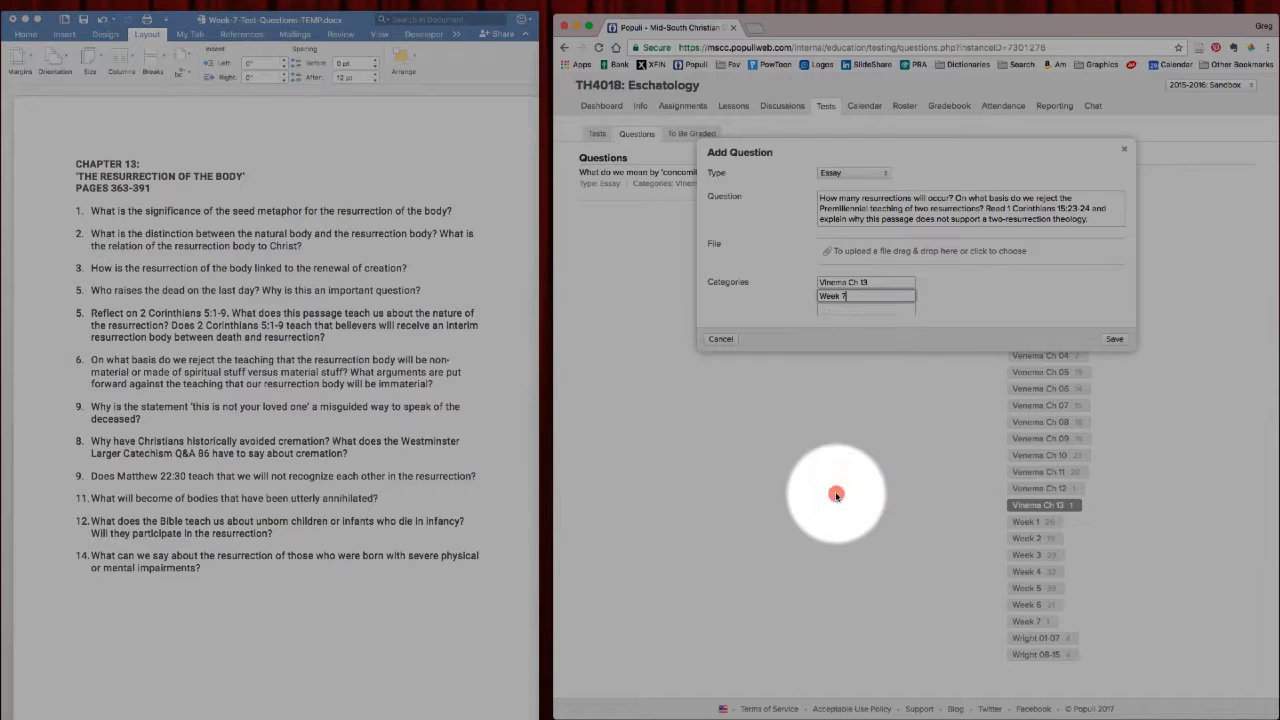
pyautogui.click(1115, 340)
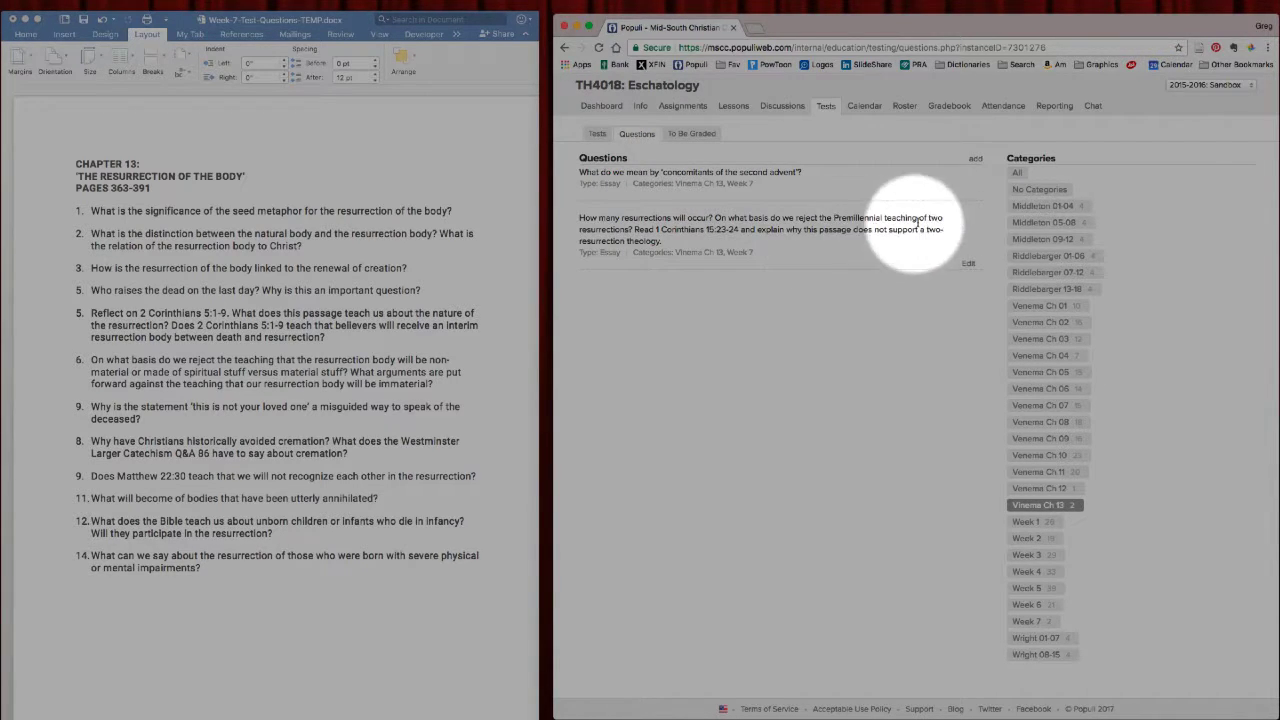
# Start another Essay question and move 'What is the significance of the seed metaphor for the resurrection of the body?' from the Word document into it.
pyautogui.click(975, 158)
pyautogui.click(850, 172)
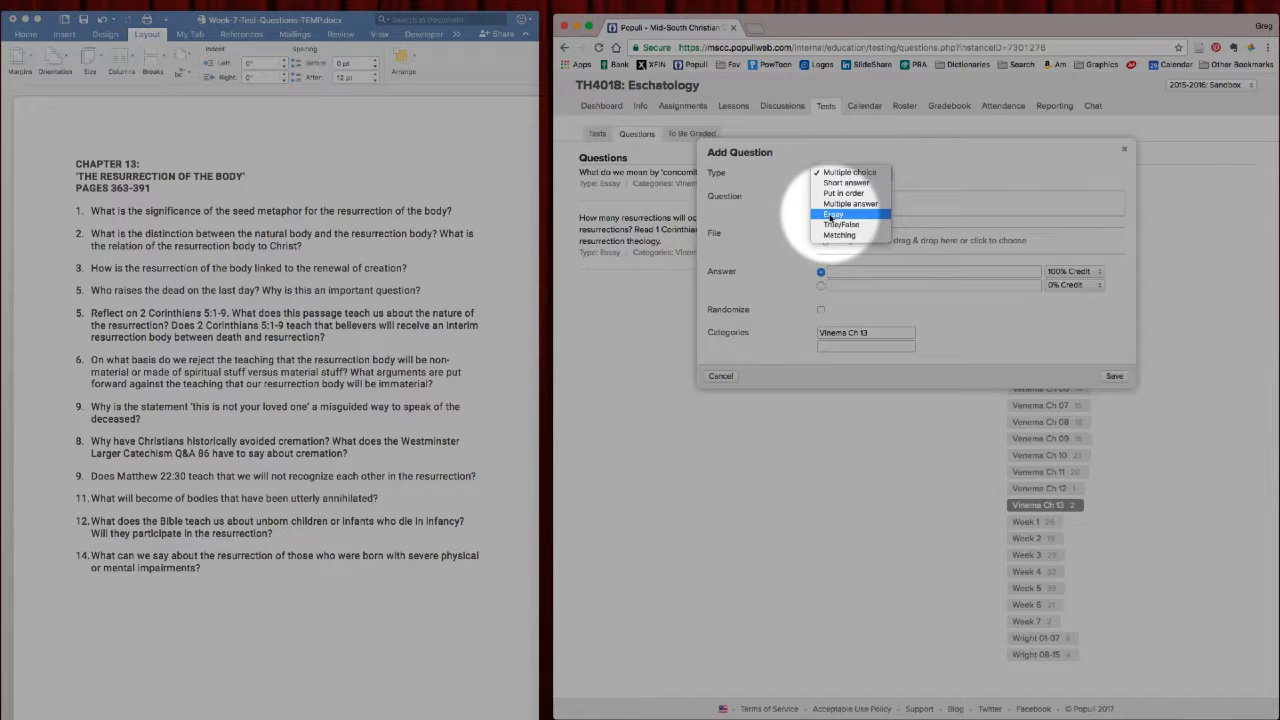
pyautogui.click(833, 214)
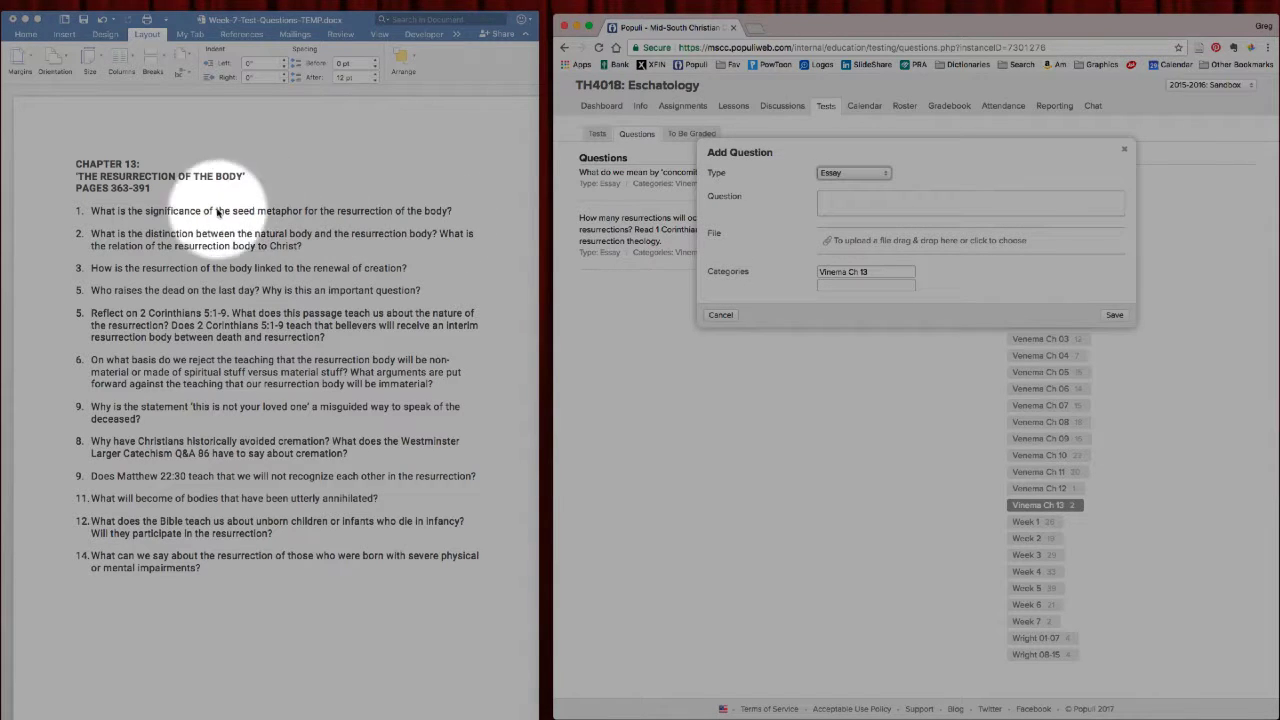
pyautogui.moveTo(91, 211); pyautogui.dragTo(446, 211)
pyautogui.press('super+x')
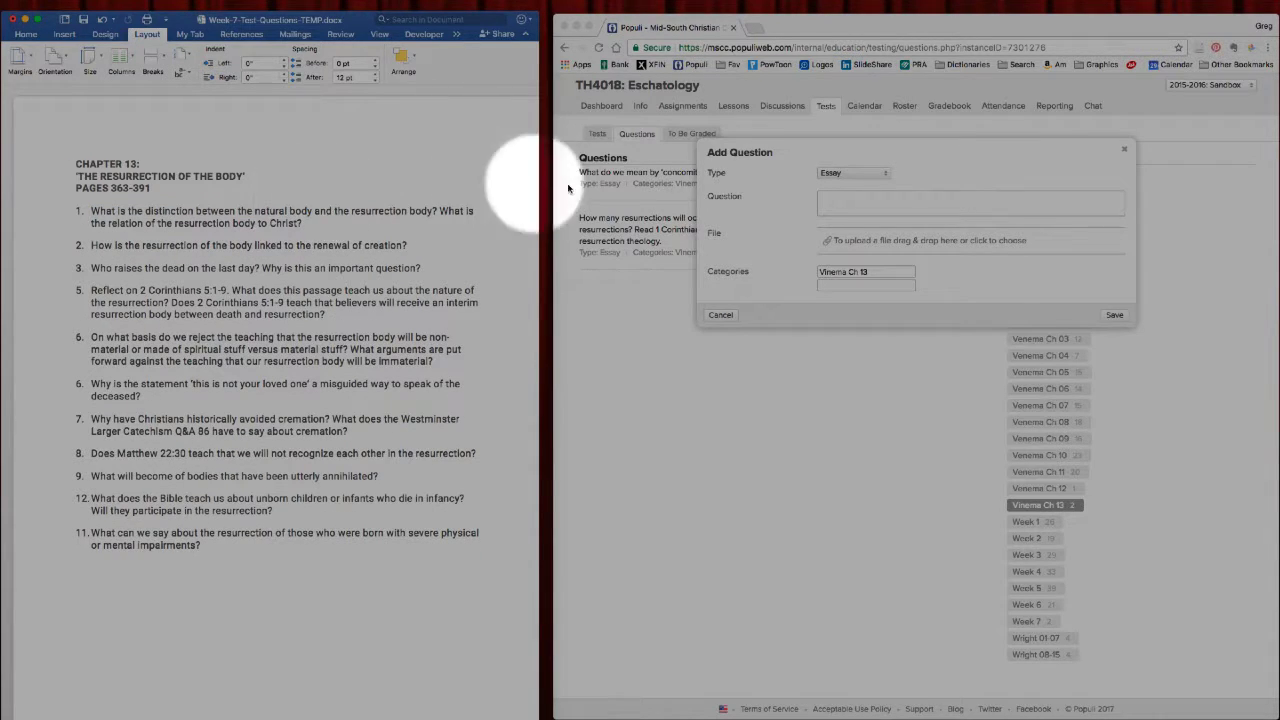
pyautogui.click(837, 203)
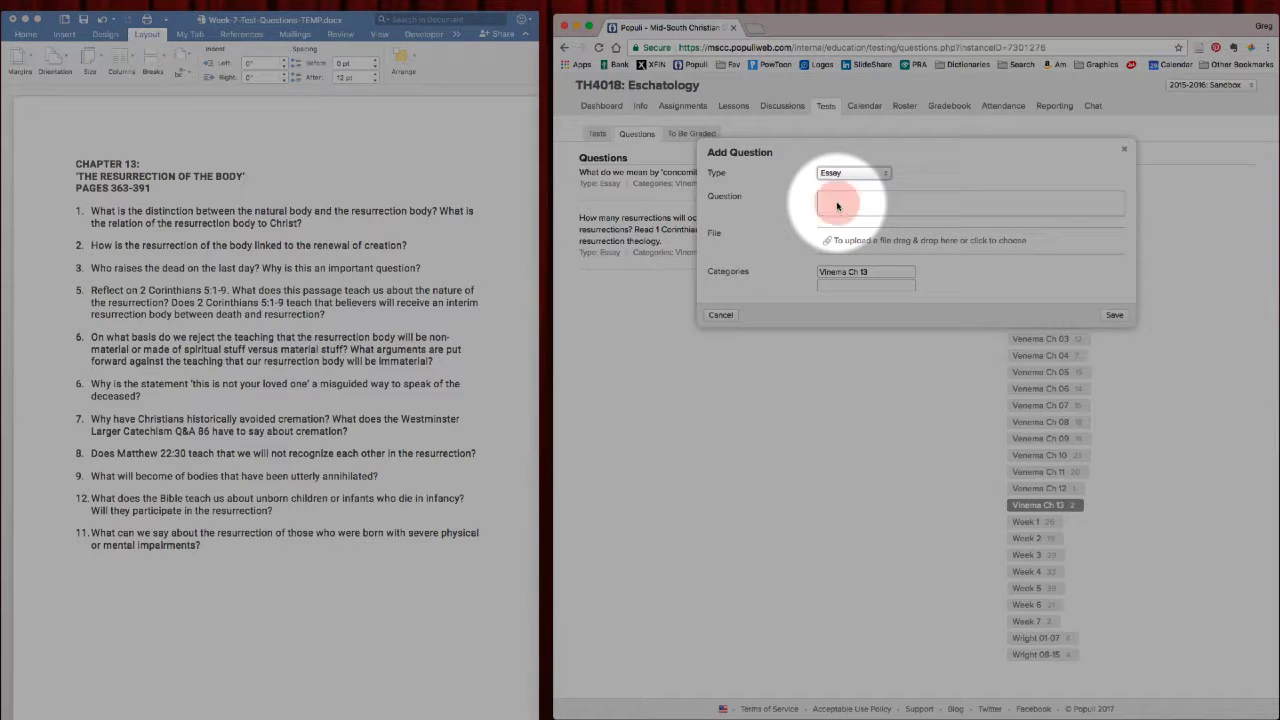
pyautogui.press('super+v')
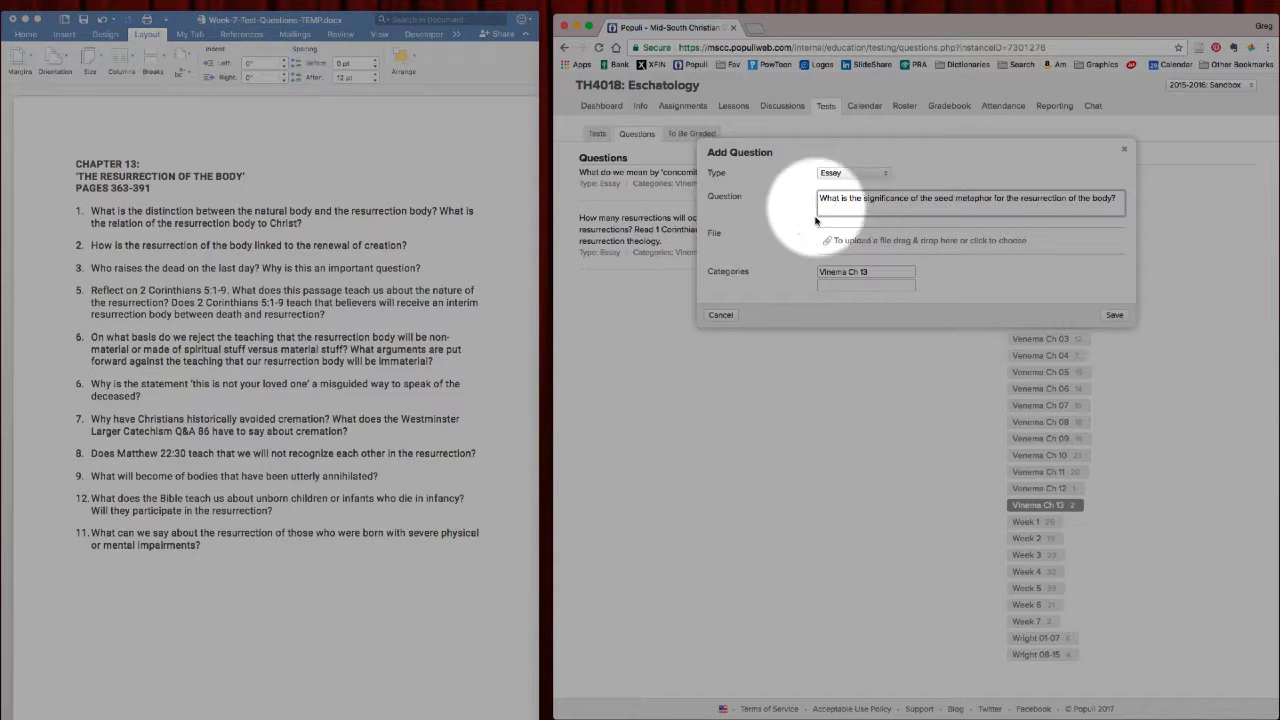
# Assign the category Week 7 to the seed metaphor question and save it.
pyautogui.click(844, 284)
pyautogui.write('Wee')
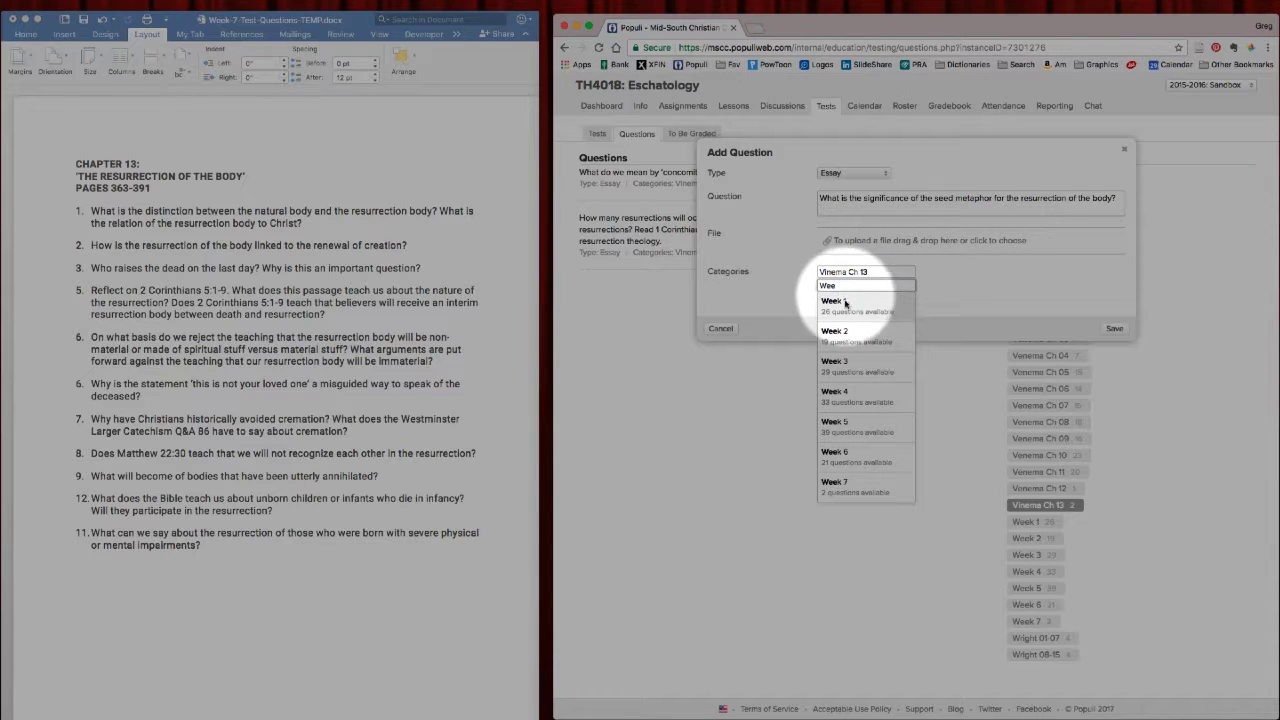
pyautogui.click(834, 485)
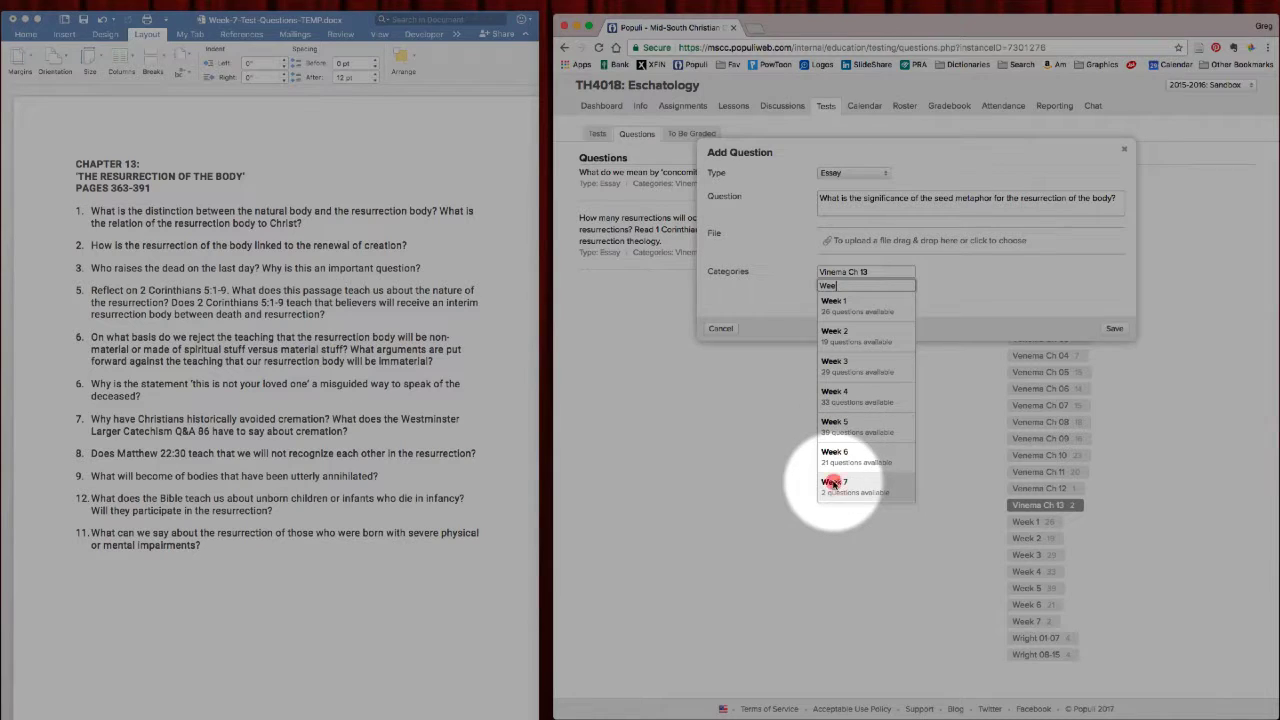
pyautogui.click(1114, 329)
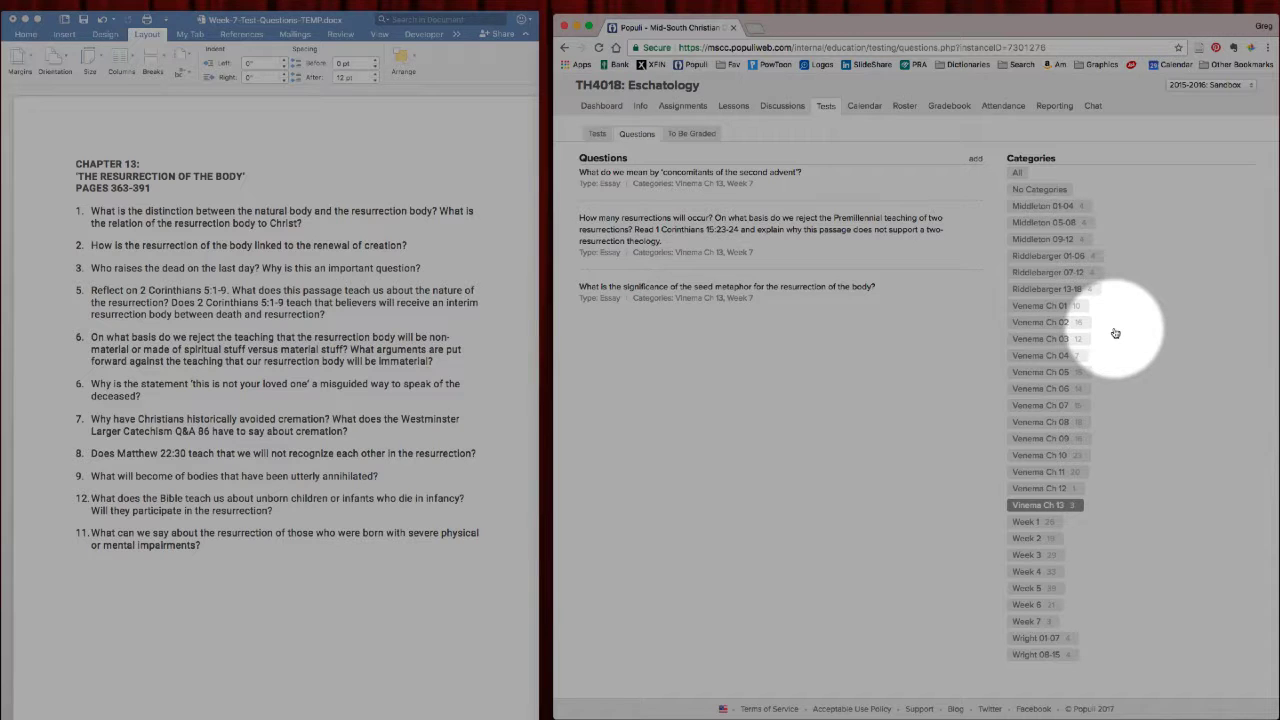
# Start another Essay question and move Chapter 14's 'Will the final judgment of unbelievers be an investigation or an indictment?' from the Word document into it.
pyautogui.scroll(-10, 375, 401)
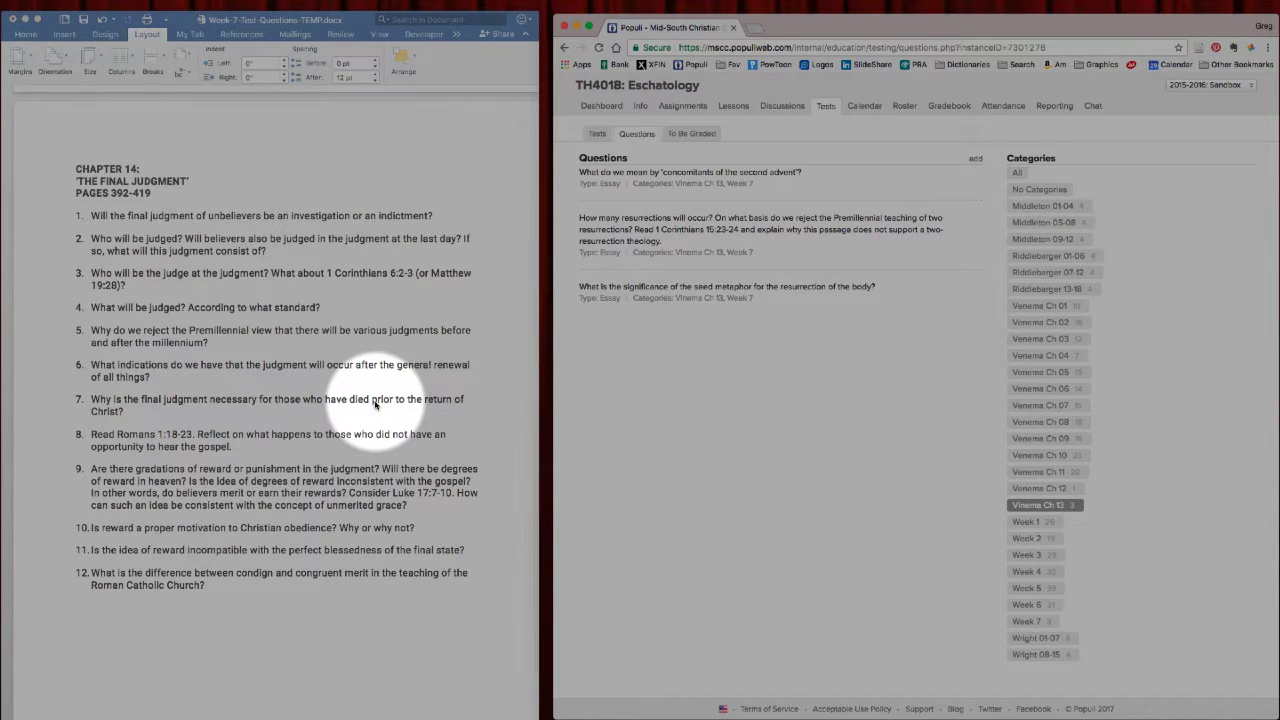
pyautogui.scroll(10, 375, 401)
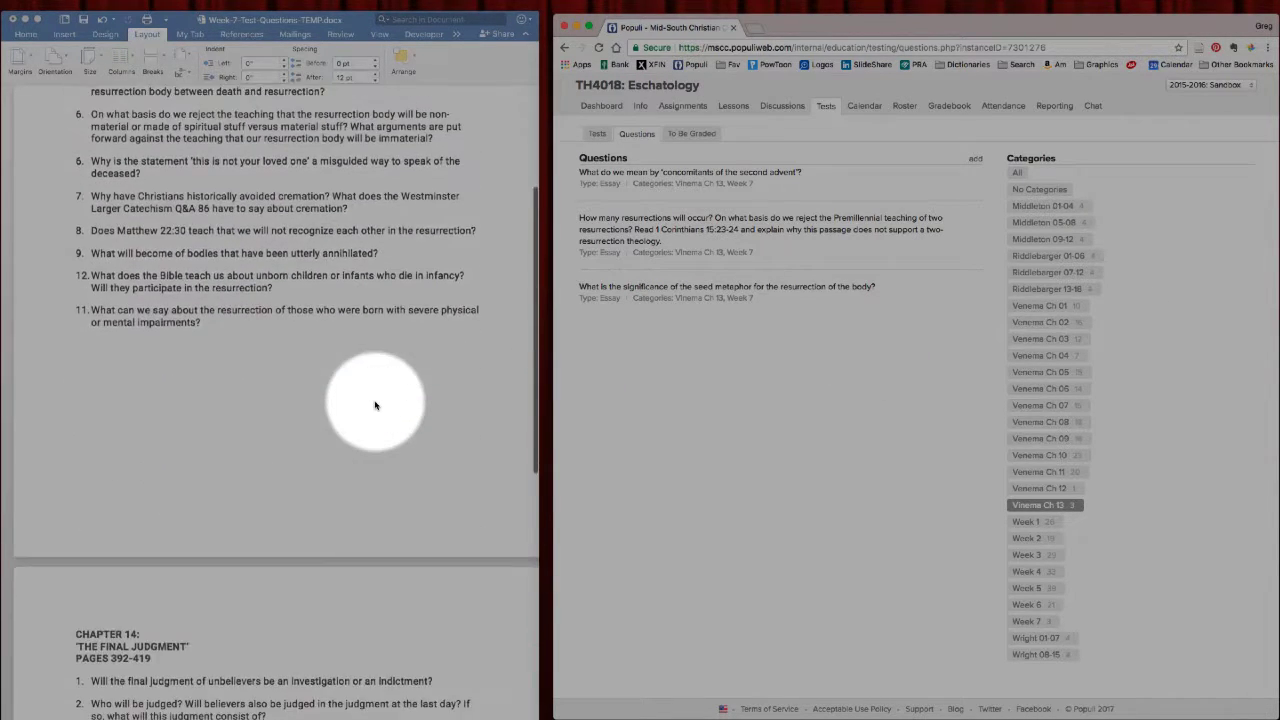
pyautogui.scroll(-5, 375, 405)
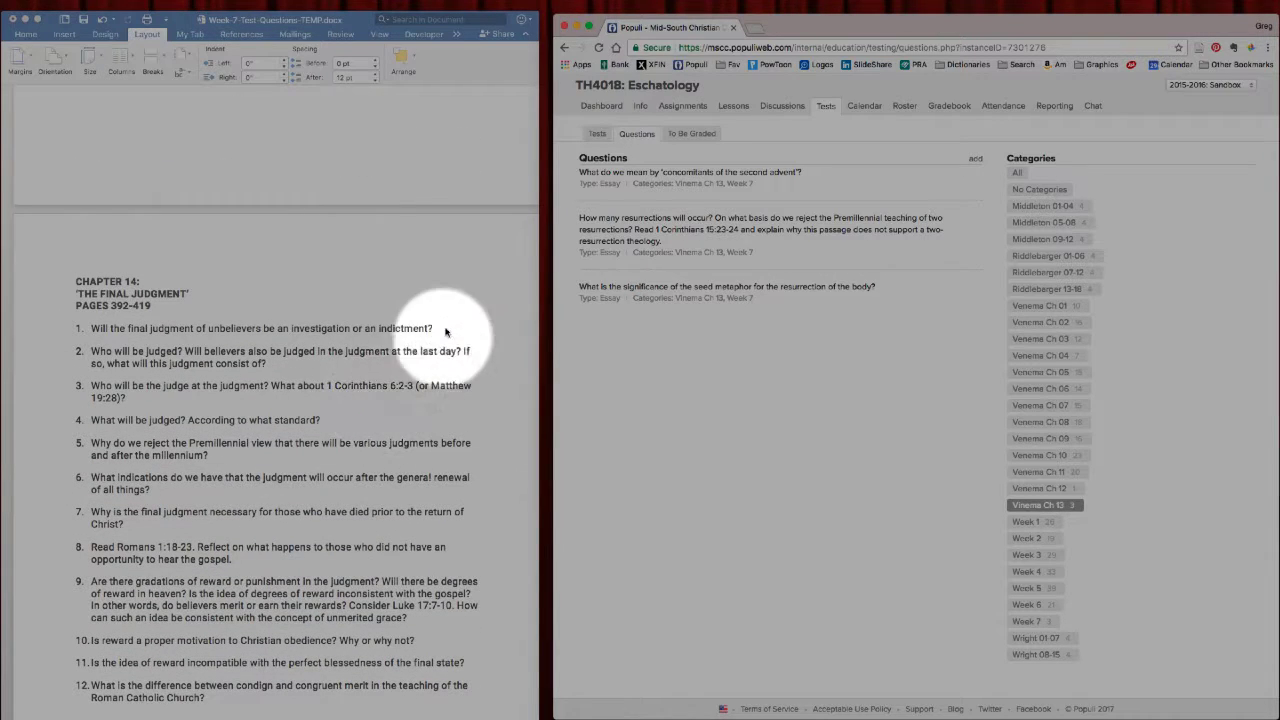
pyautogui.click(979, 163)
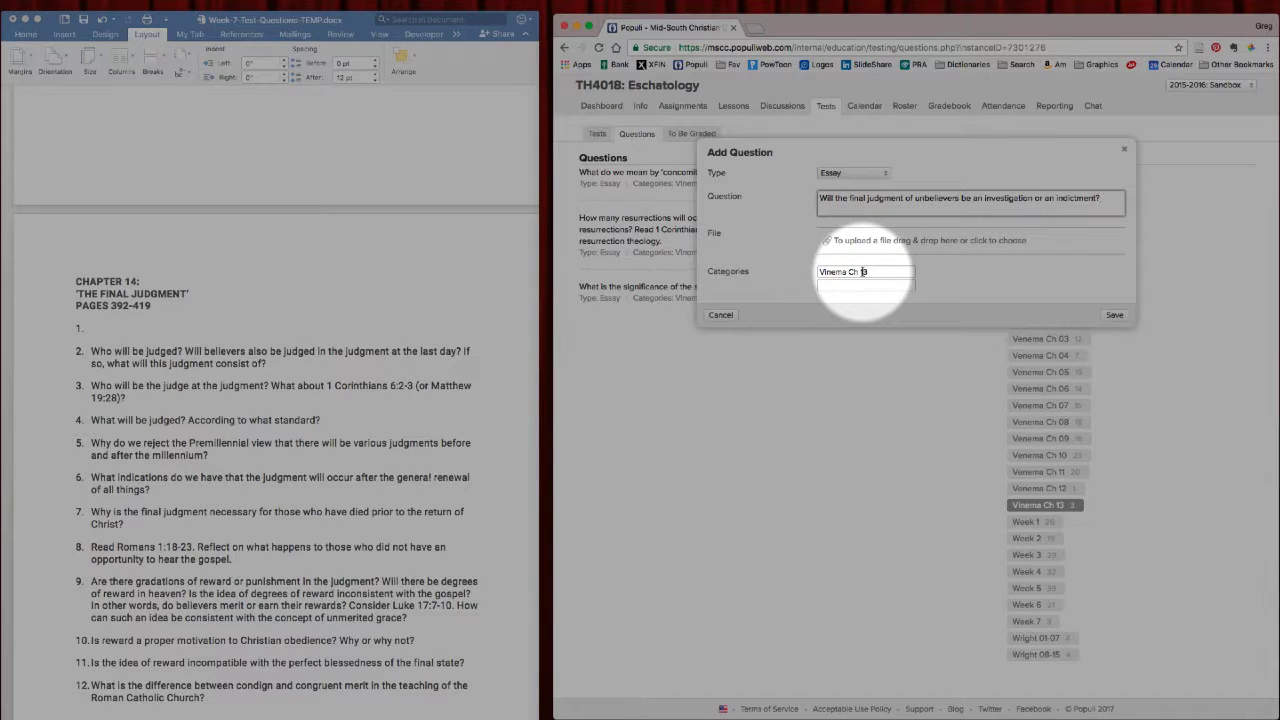
# Set the categories of the final judgment question to Vinema Ch 14 and Week 7, and save it.
pyautogui.doubleClick(863, 271)
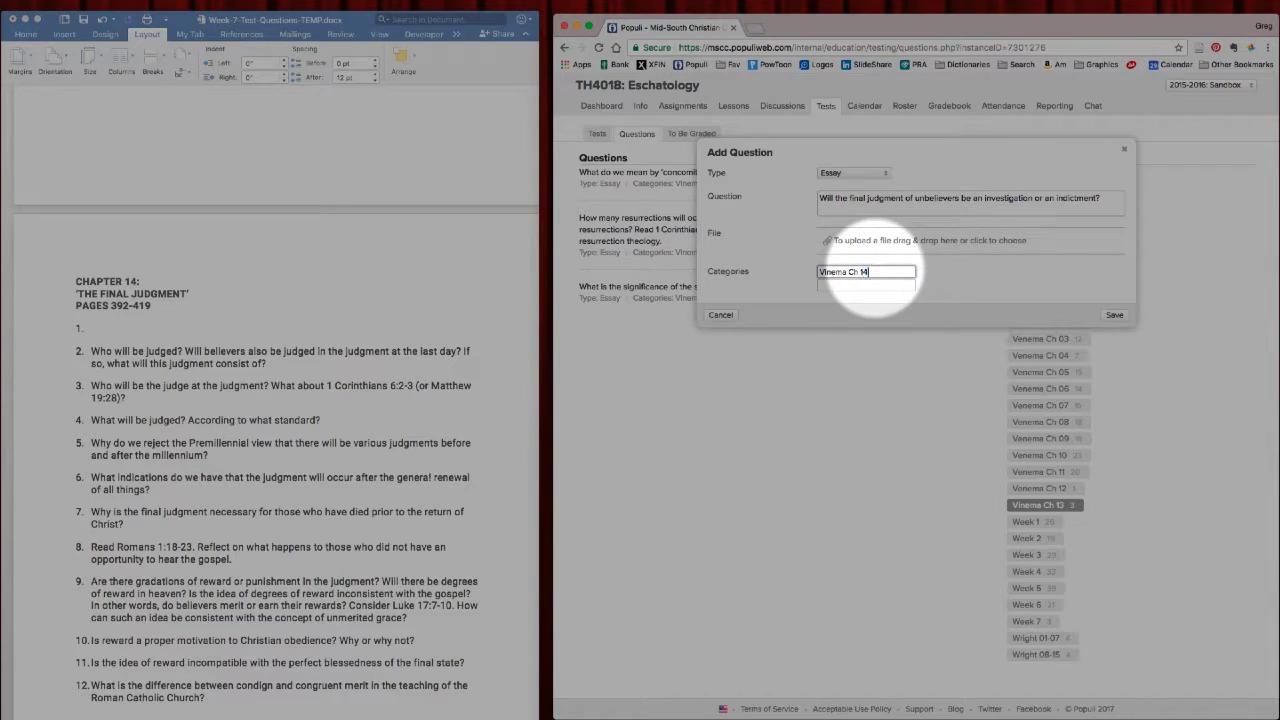
pyautogui.click(843, 286)
pyautogui.write('Wee')
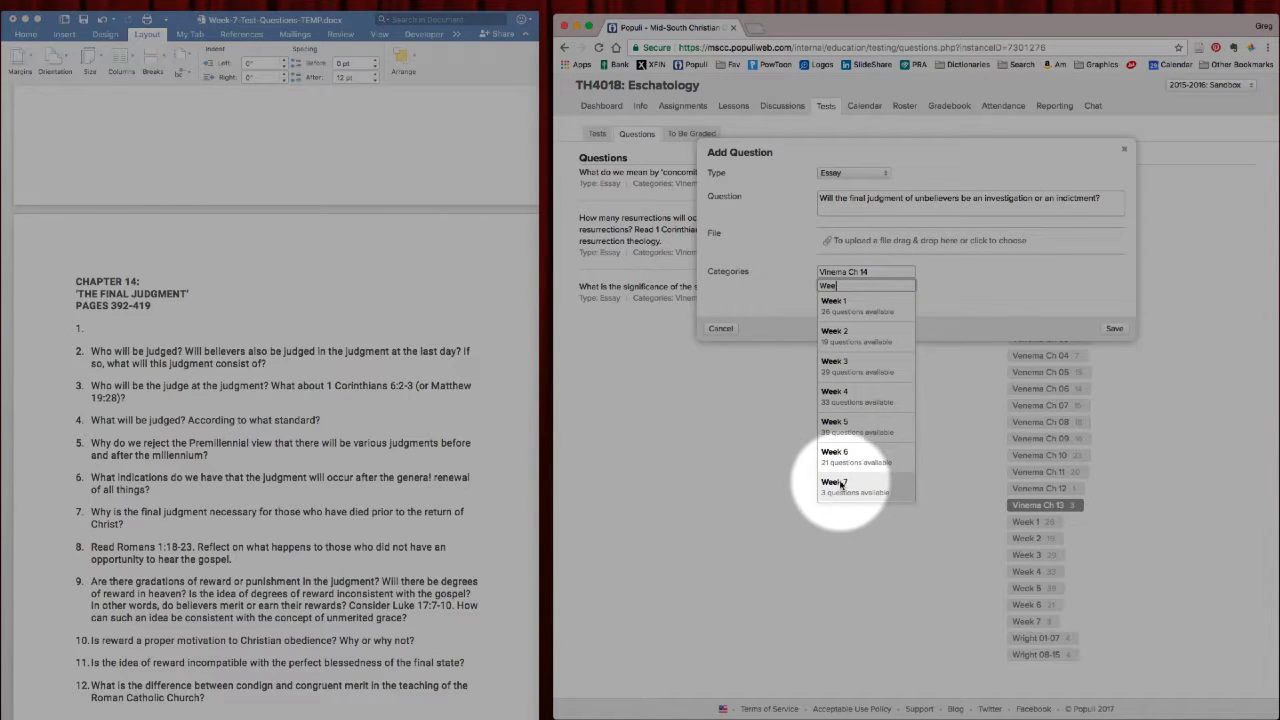
pyautogui.click(840, 485)
pyautogui.click(1112, 328)
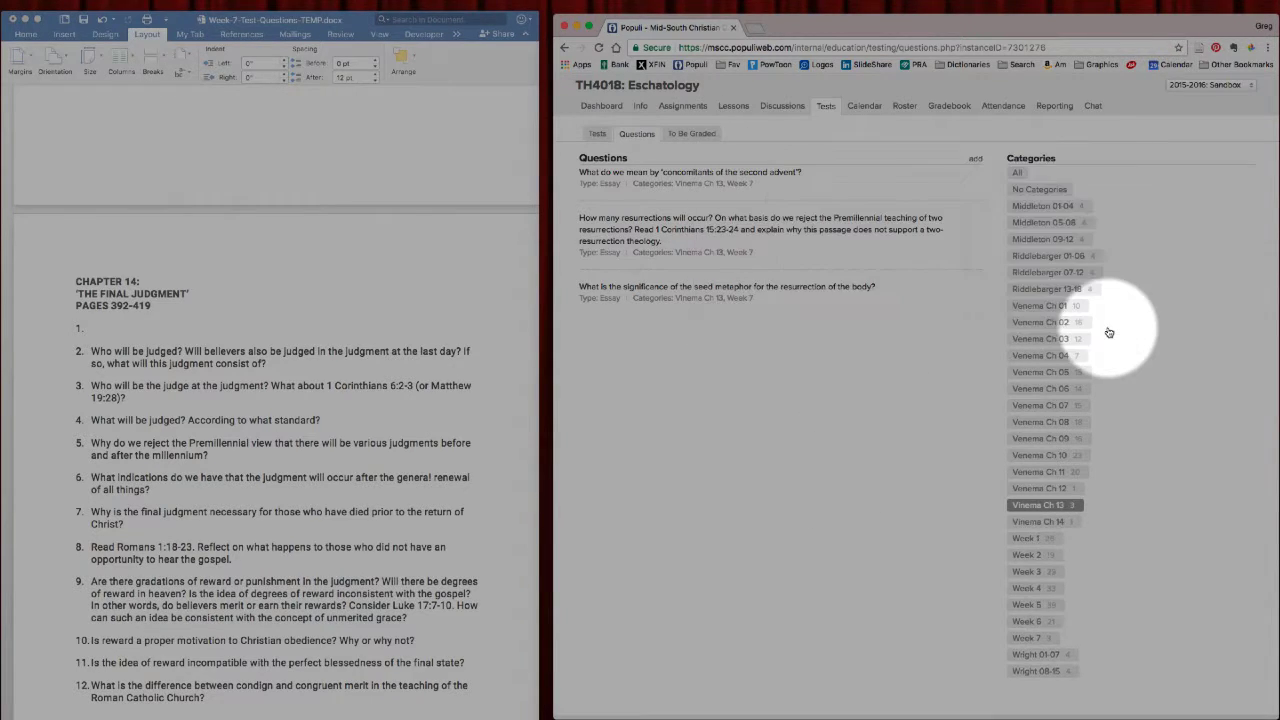
# Reload the question bank page and filter the questions by the Vinema Ch 14 category.
pyautogui.click(1032, 522)
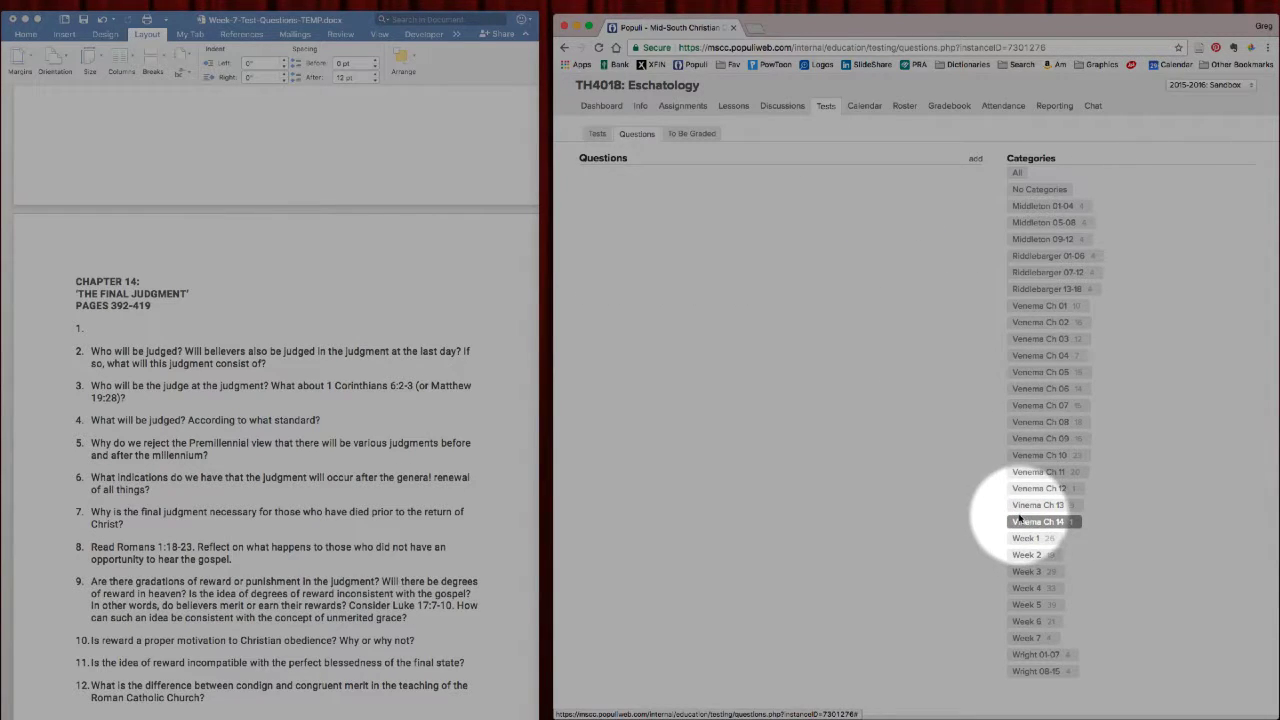
pyautogui.click(598, 48)
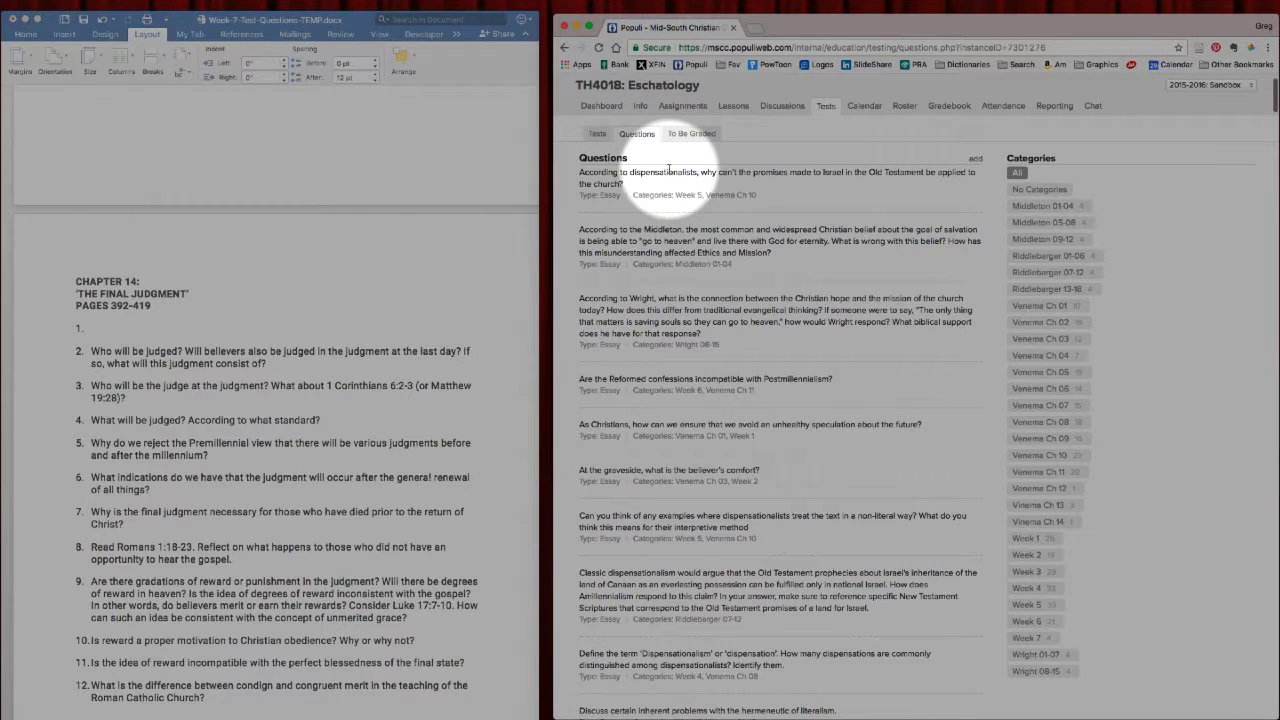
pyautogui.click(1040, 521)
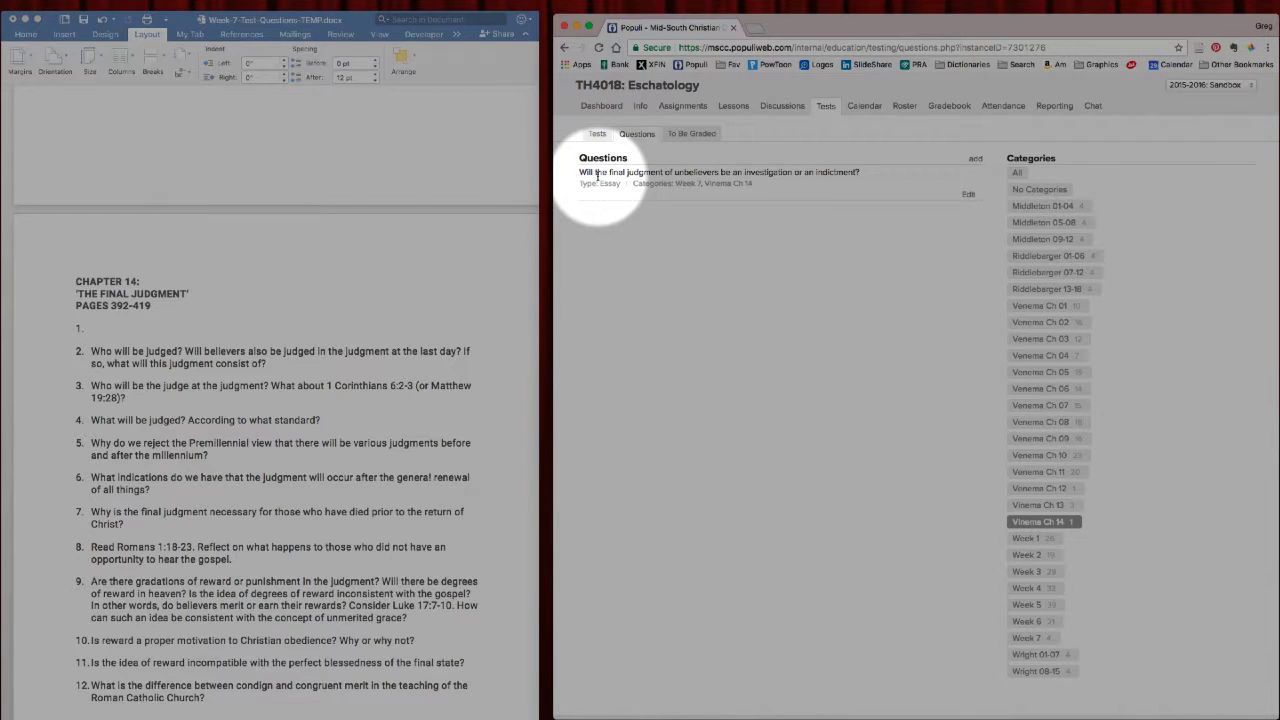
# Copy the question beginning 'Who will be judged?' in the Word document and start another question of type Essay.
pyautogui.click(105, 351)
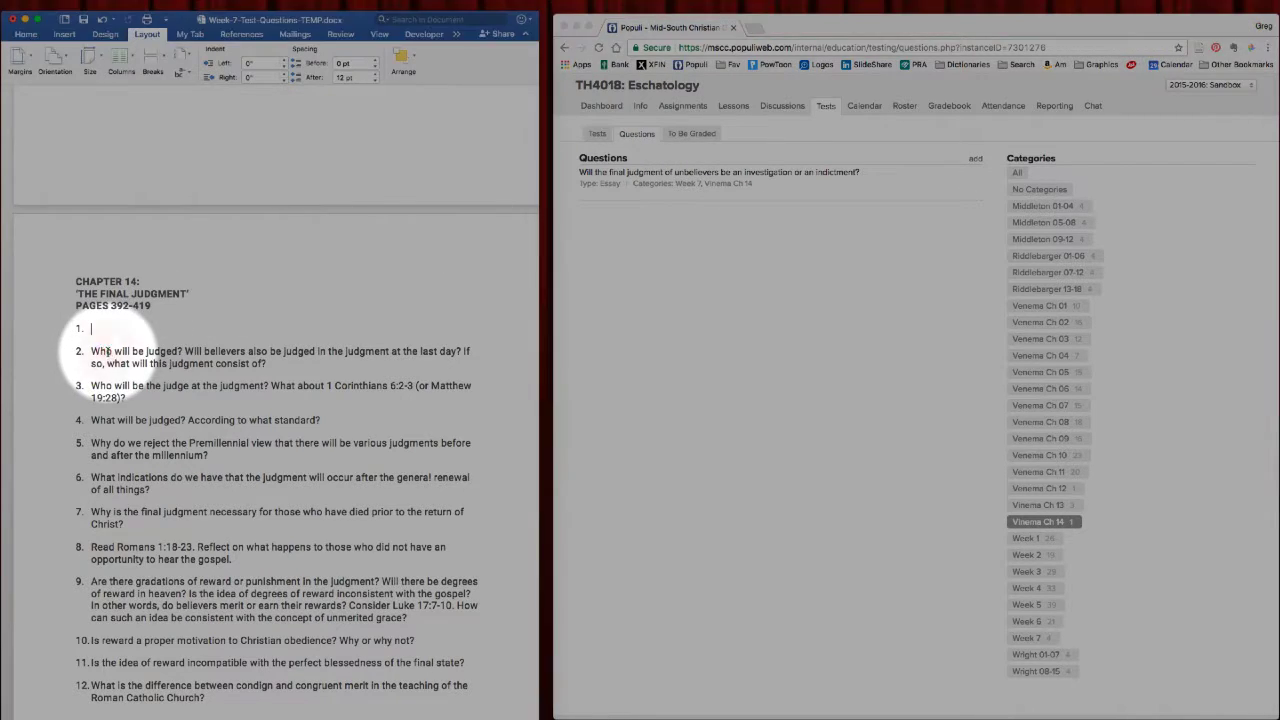
pyautogui.moveTo(91, 351); pyautogui.dragTo(269, 363)
pyautogui.press('super+c')
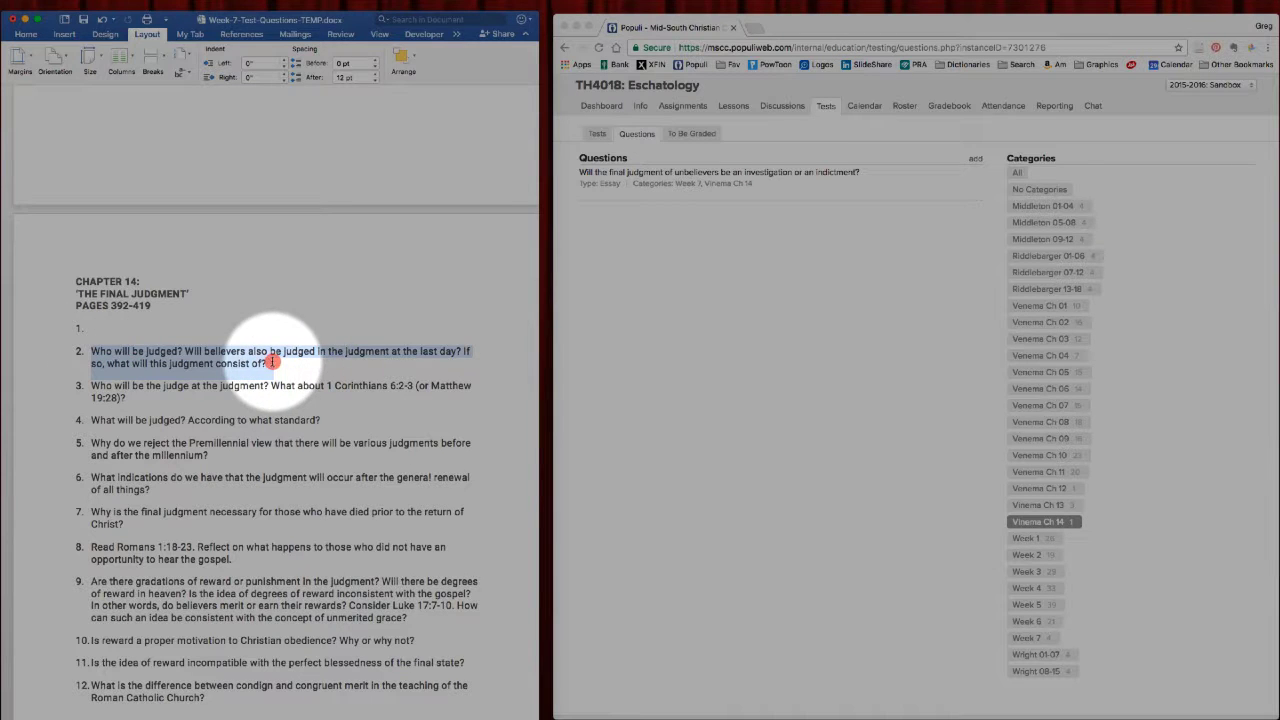
pyautogui.click(975, 162)
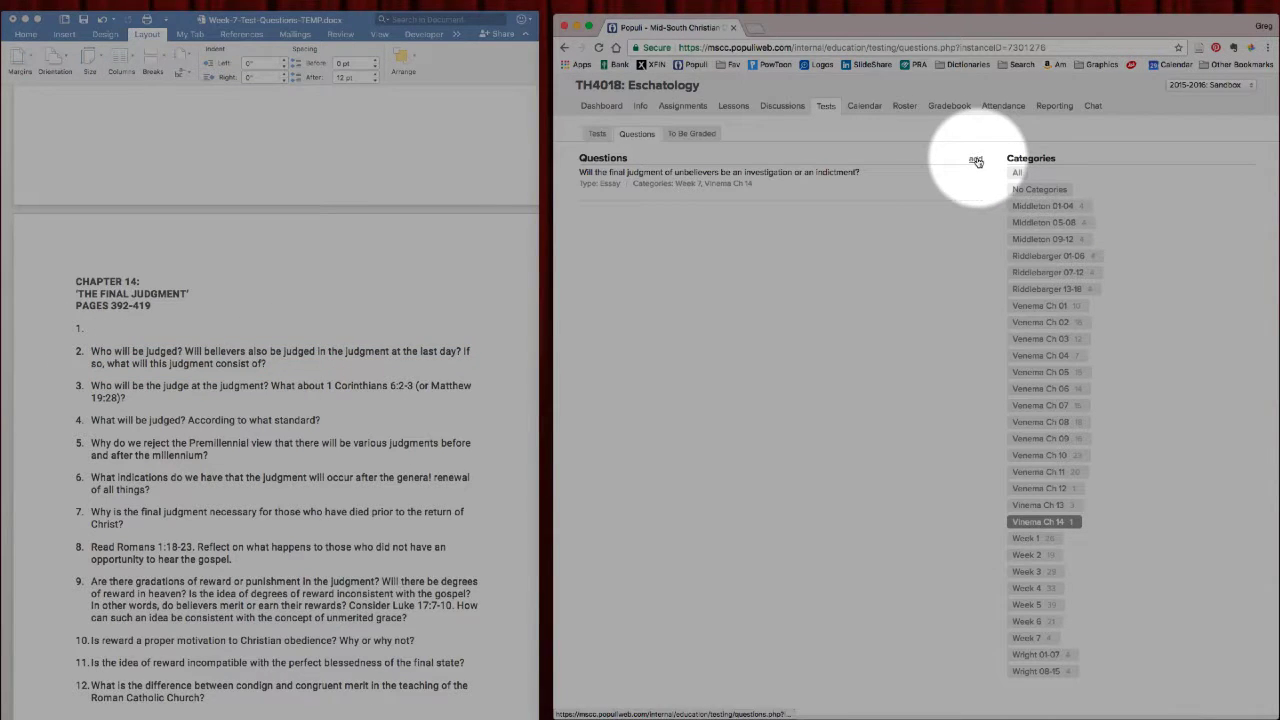
pyautogui.click(975, 162)
pyautogui.click(853, 172)
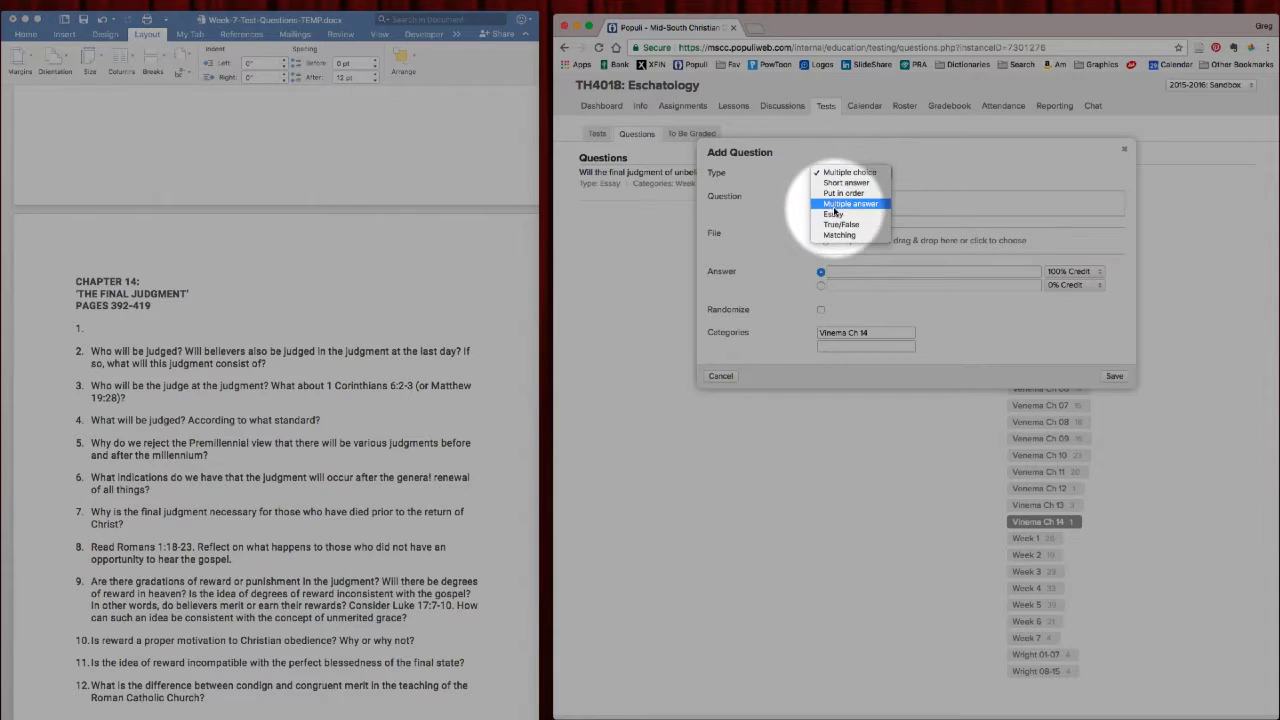
pyautogui.click(834, 213)
# Cut the question beginning 'Who will be judged?' out of the Word document and paste it into the new essay question.
pyautogui.click(108, 352)
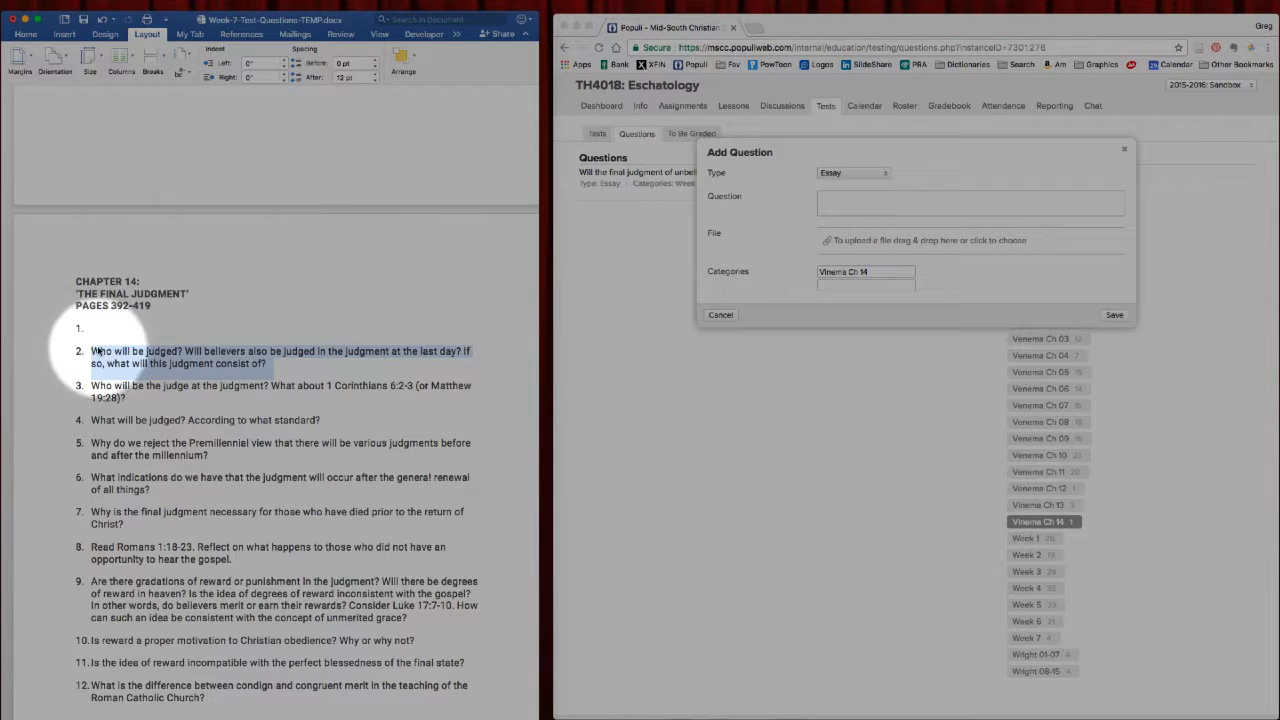
pyautogui.rightClick(229, 367)
pyautogui.click(249, 371)
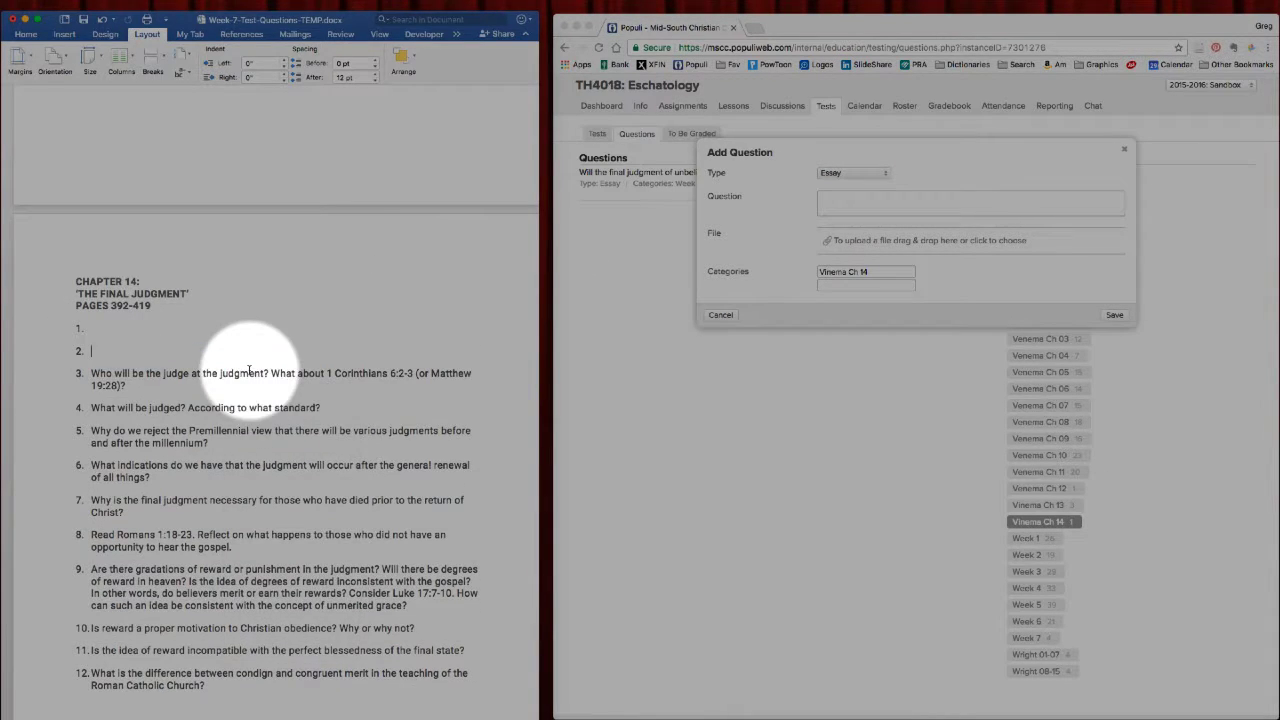
pyautogui.click(856, 205)
pyautogui.press('super+v')
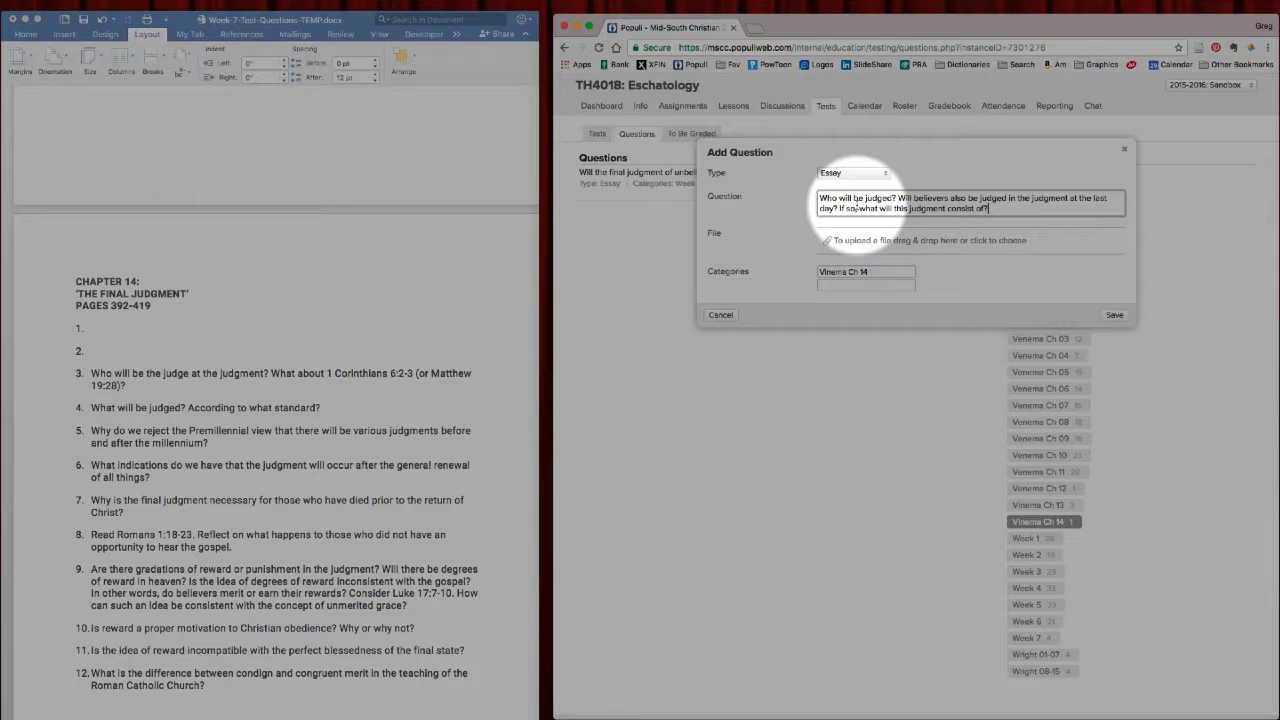
# Assign the category Week 7 to the 'Who will be judged?' question and save it.
pyautogui.click(834, 286)
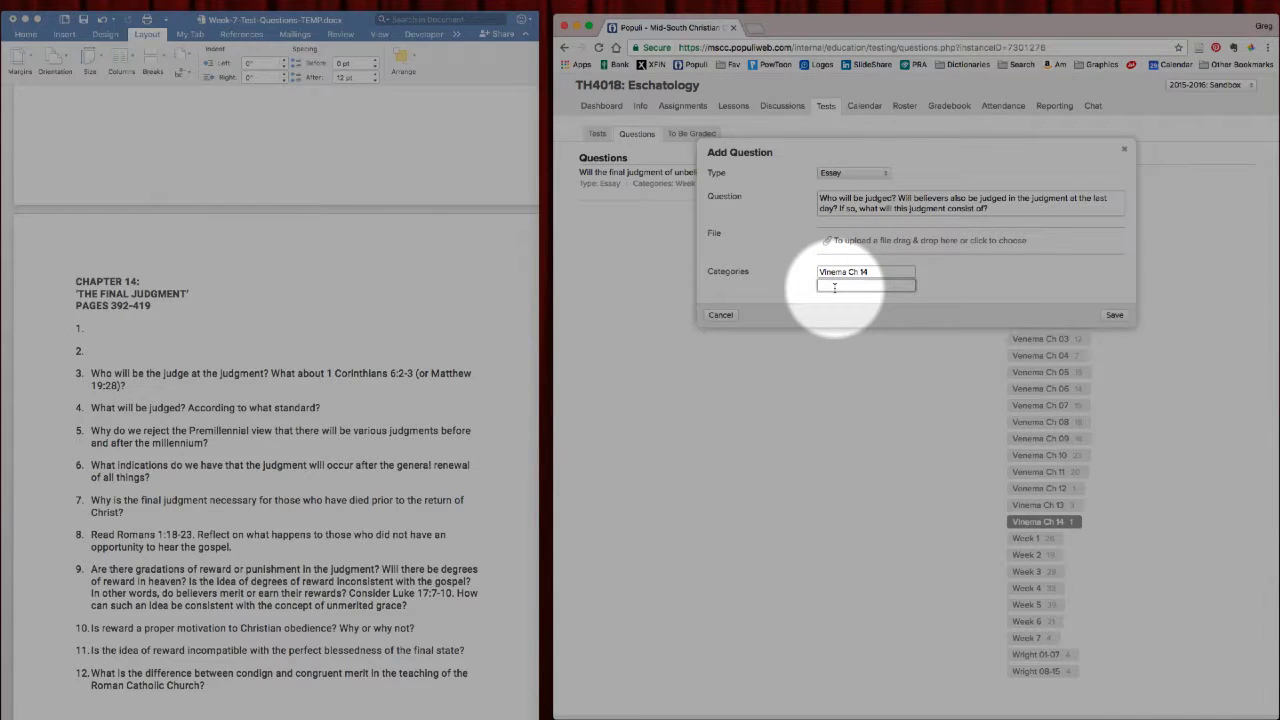
pyautogui.write('Week')
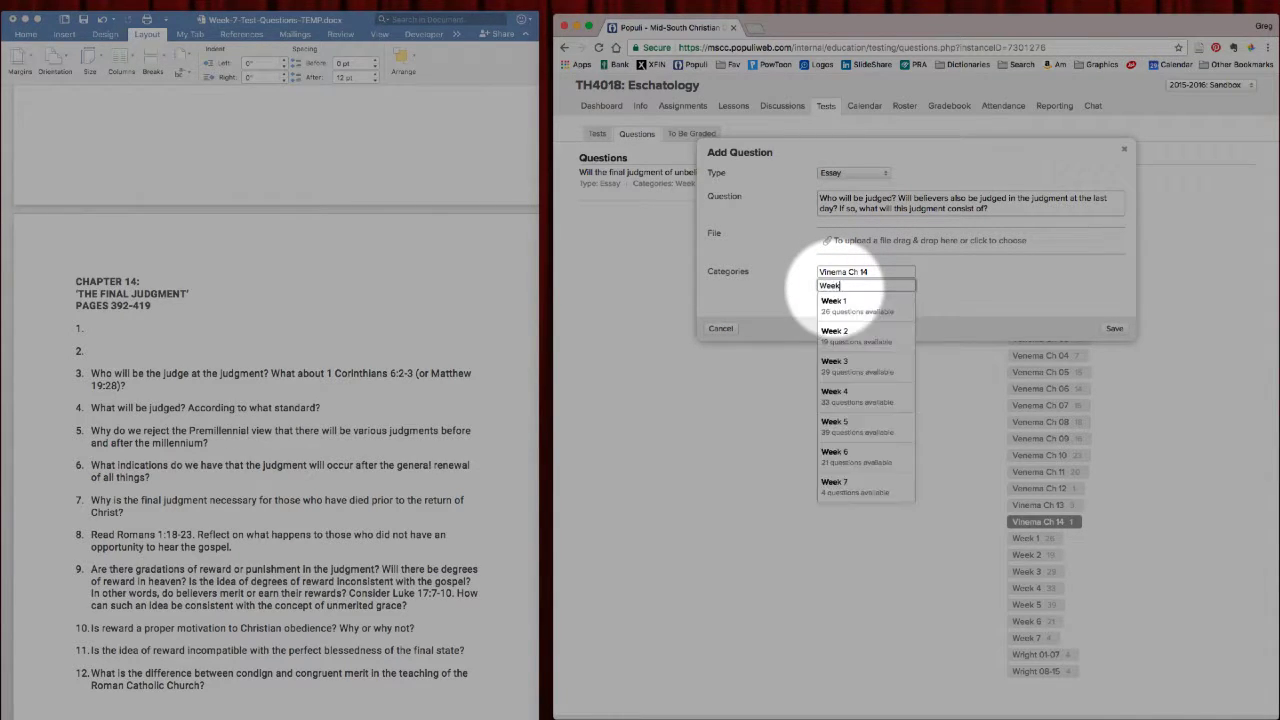
pyautogui.click(830, 487)
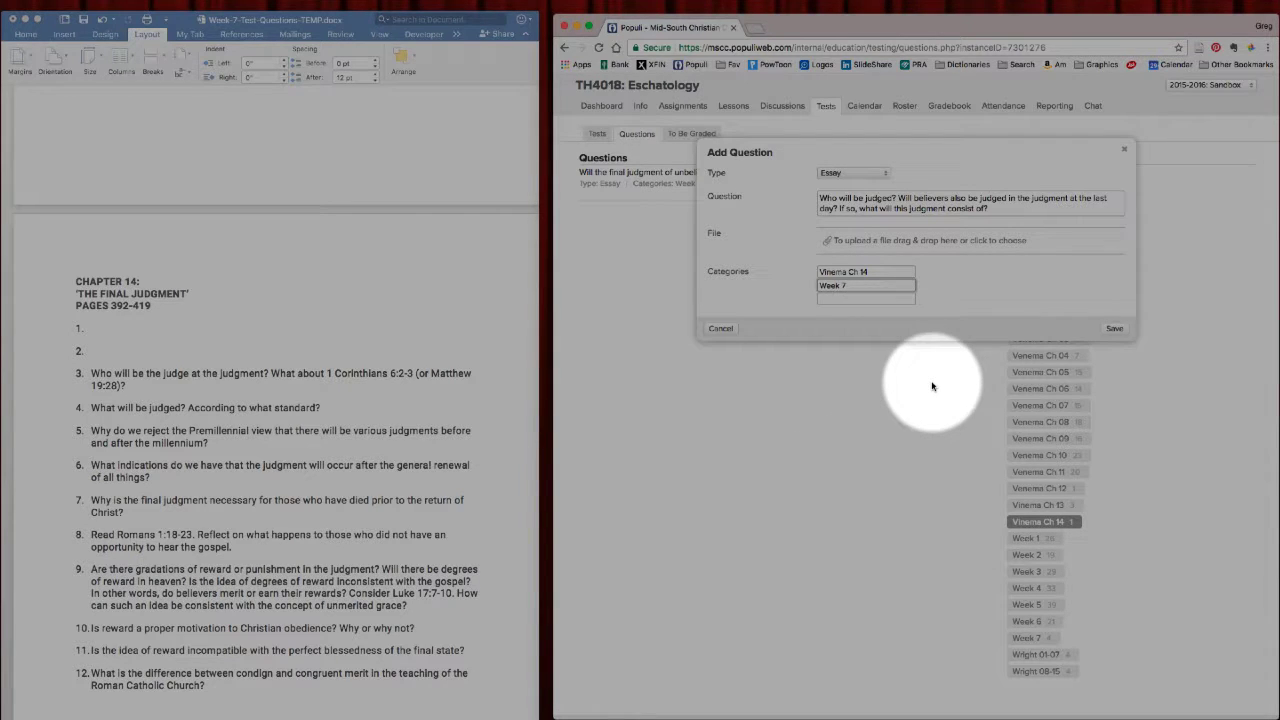
pyautogui.click(1114, 328)
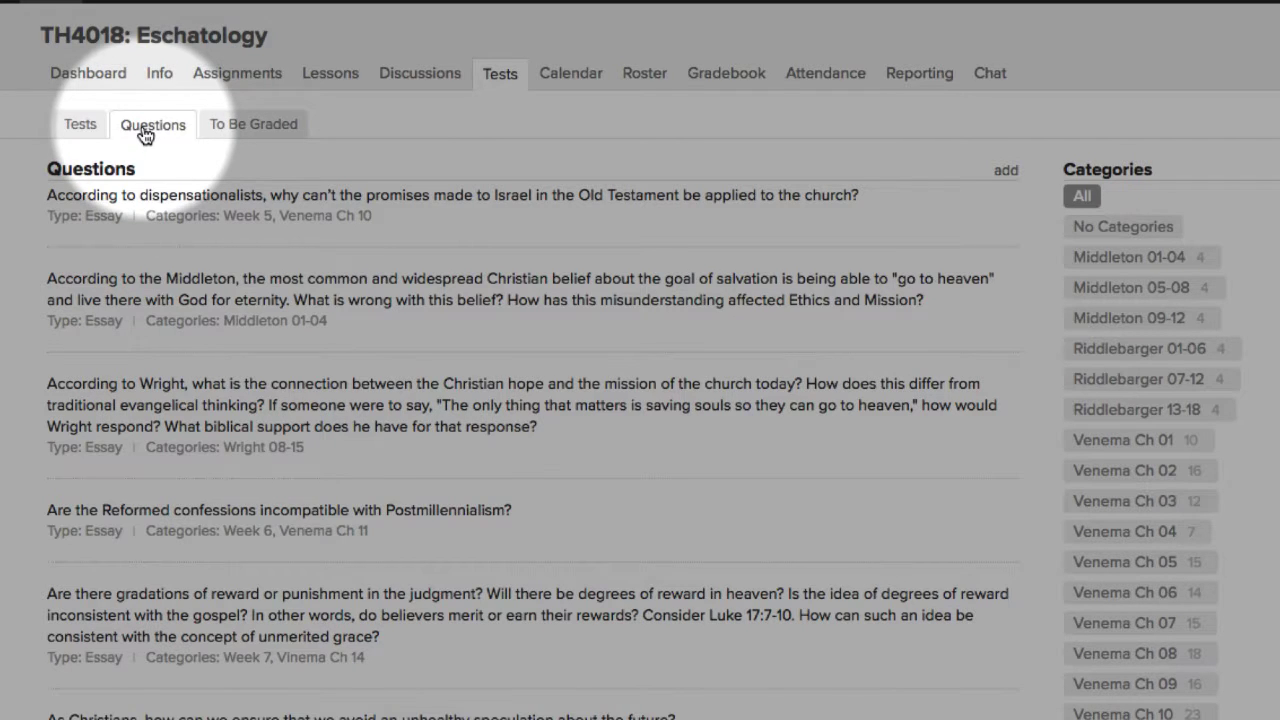
# Open the Module 7 Quiz from the course's tests and start adding a group of questions from a category.
pyautogui.click(80, 125)
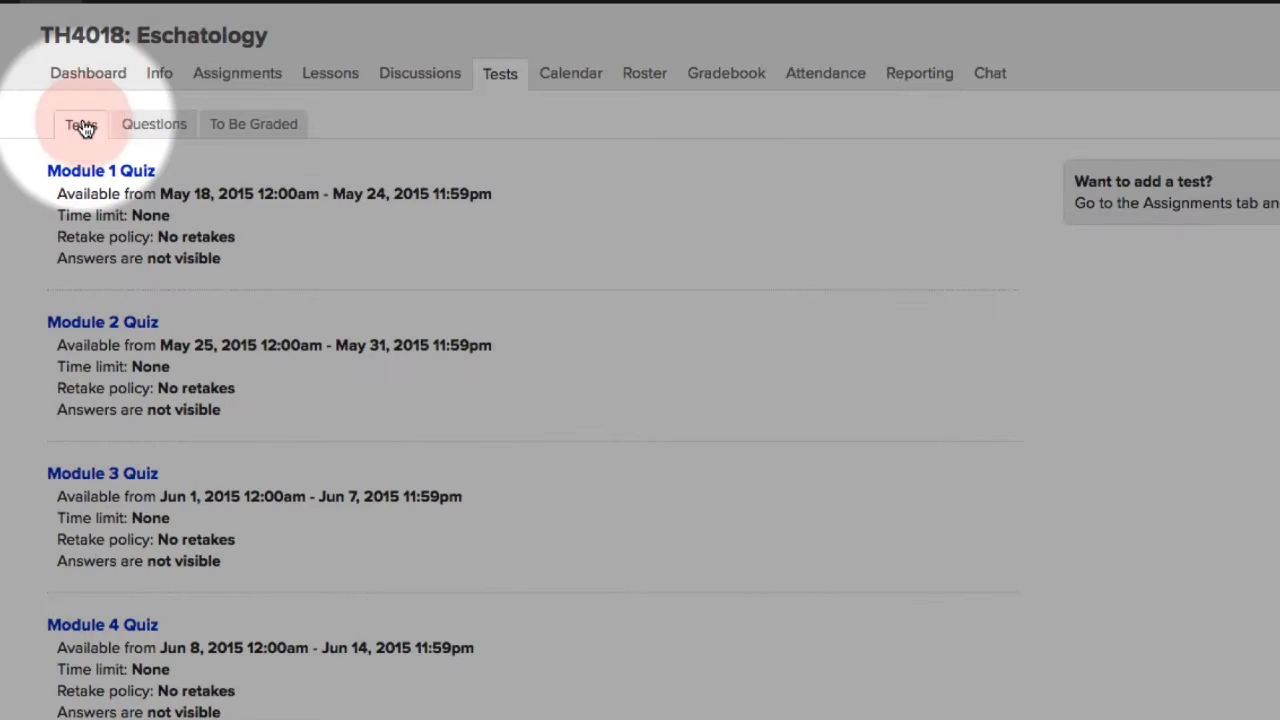
pyautogui.scroll(-10, 118, 291)
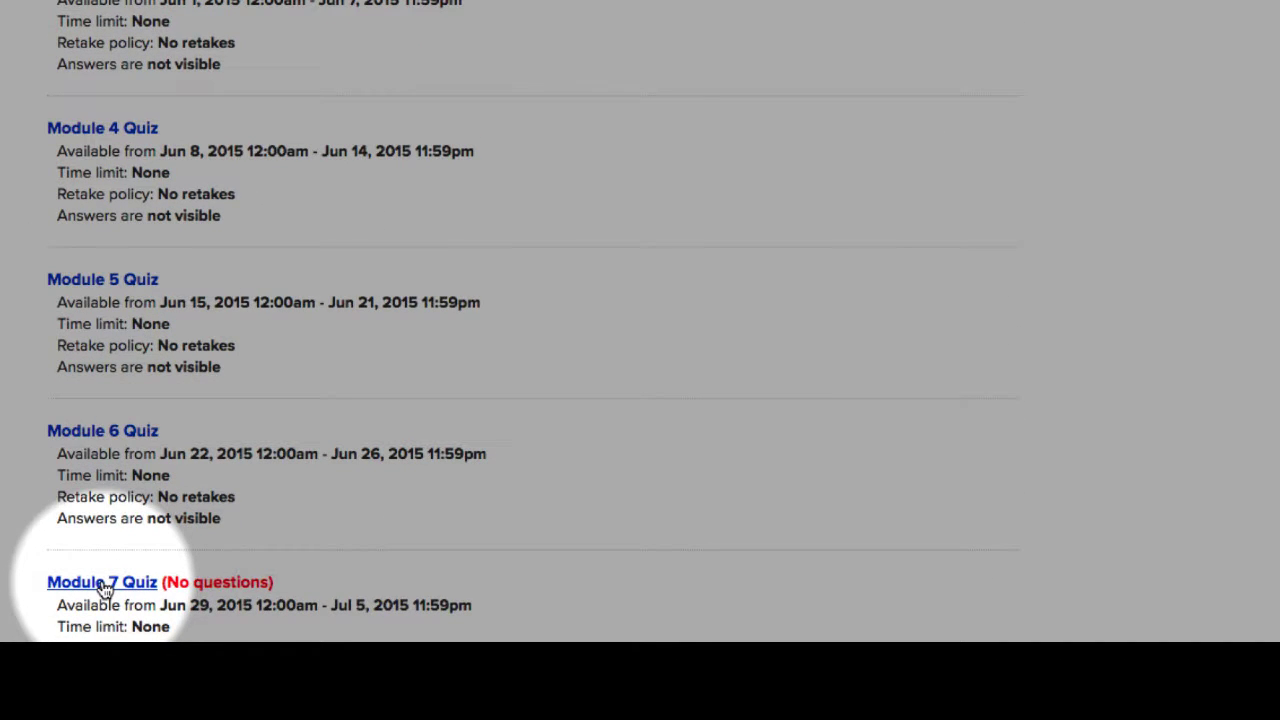
pyautogui.click(104, 586)
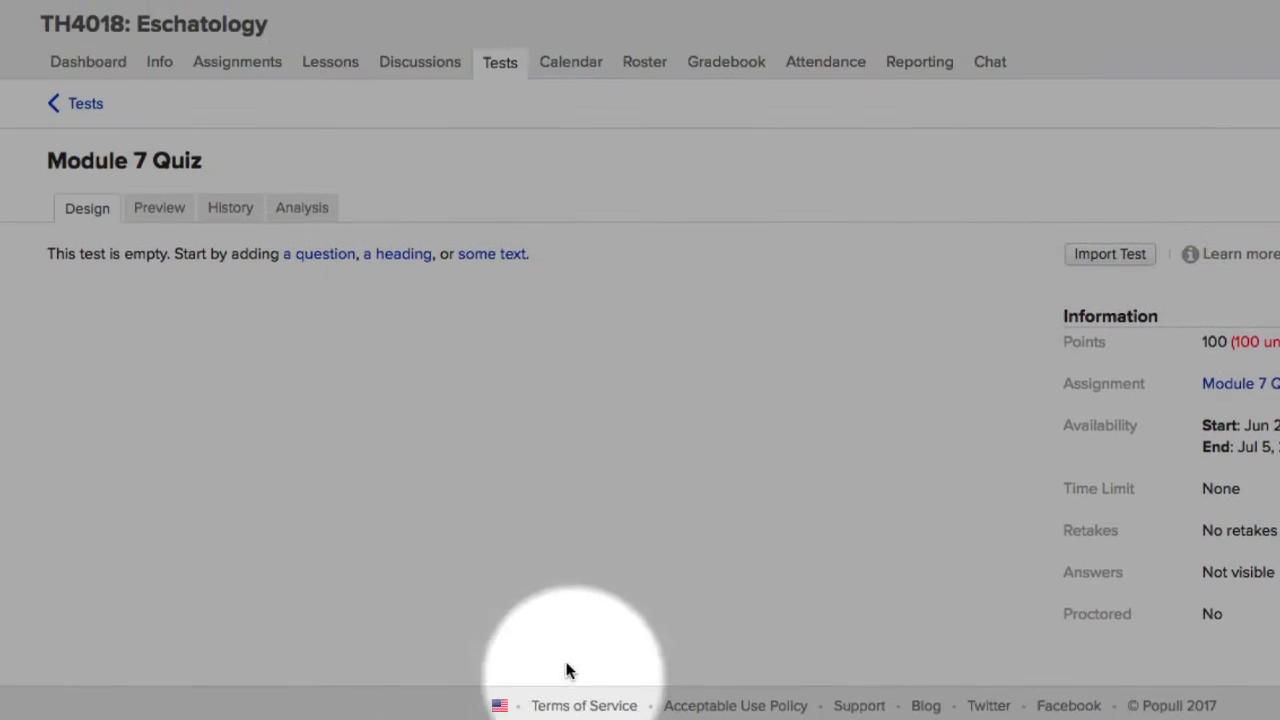
pyautogui.click(318, 276)
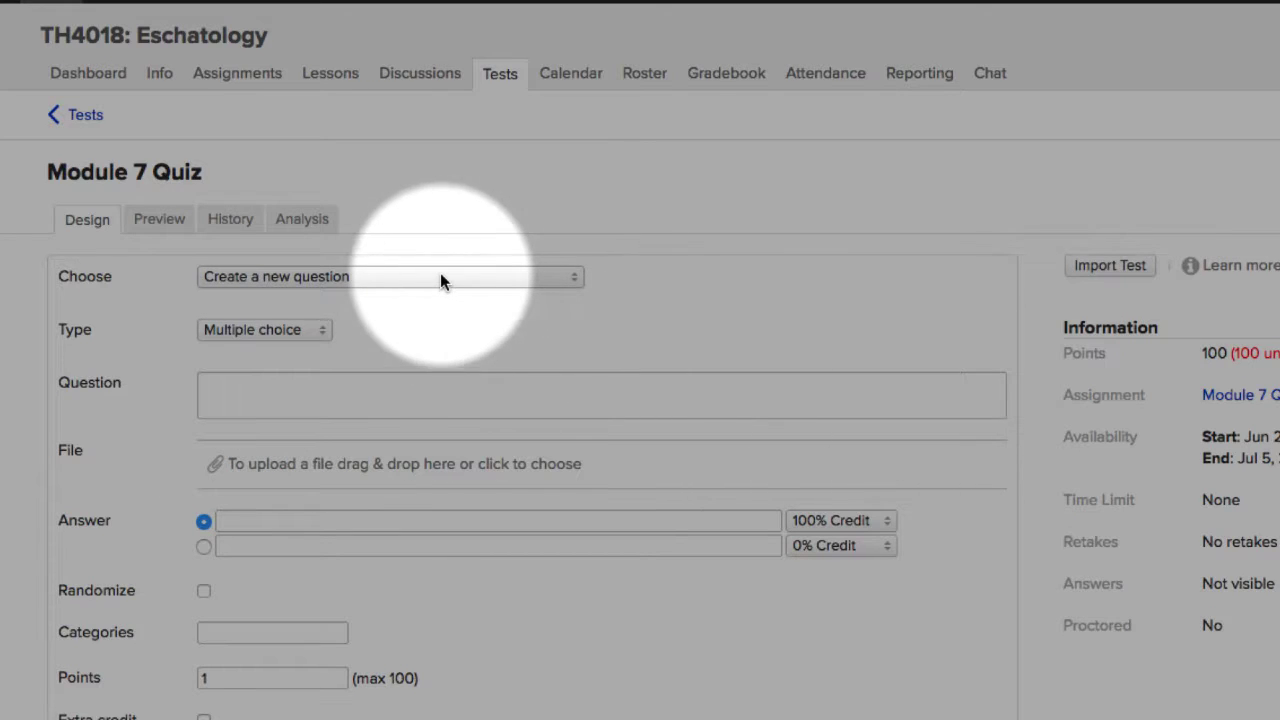
pyautogui.click(272, 284)
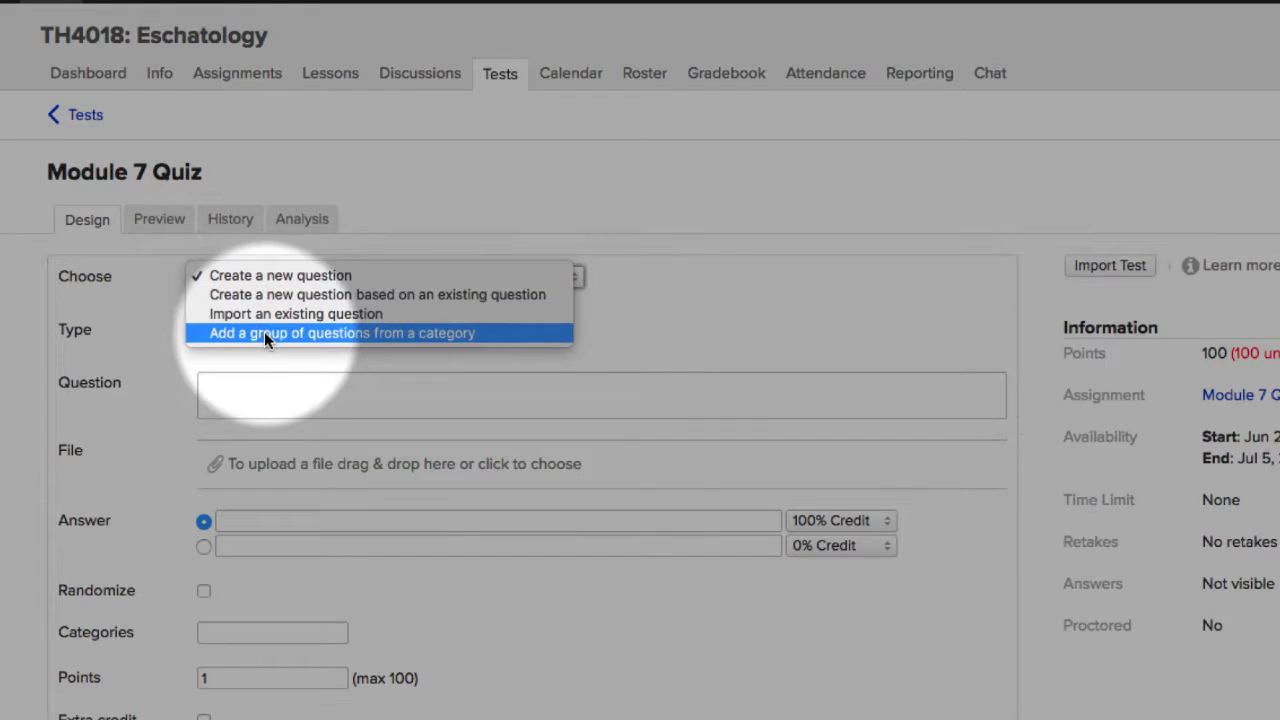
pyautogui.click(293, 332)
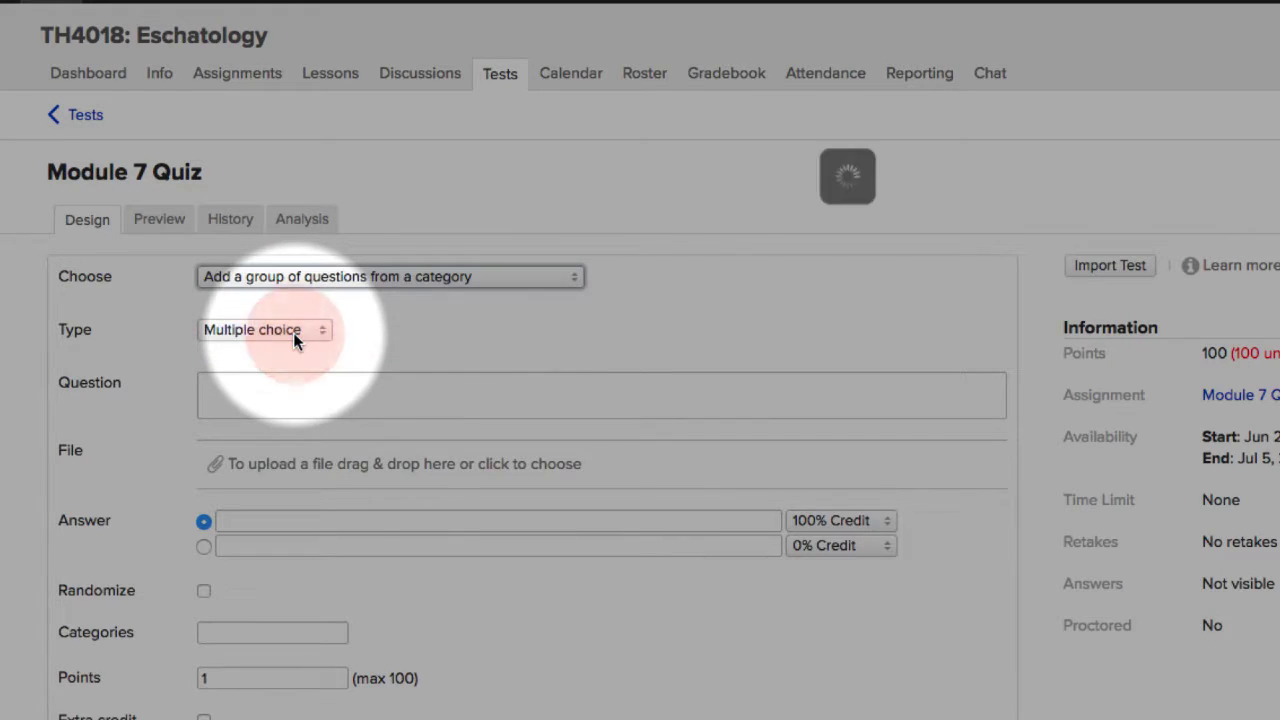
# Set the question group to category Week 7, 100 points and 10 questions, and save it.
pyautogui.click(274, 329)
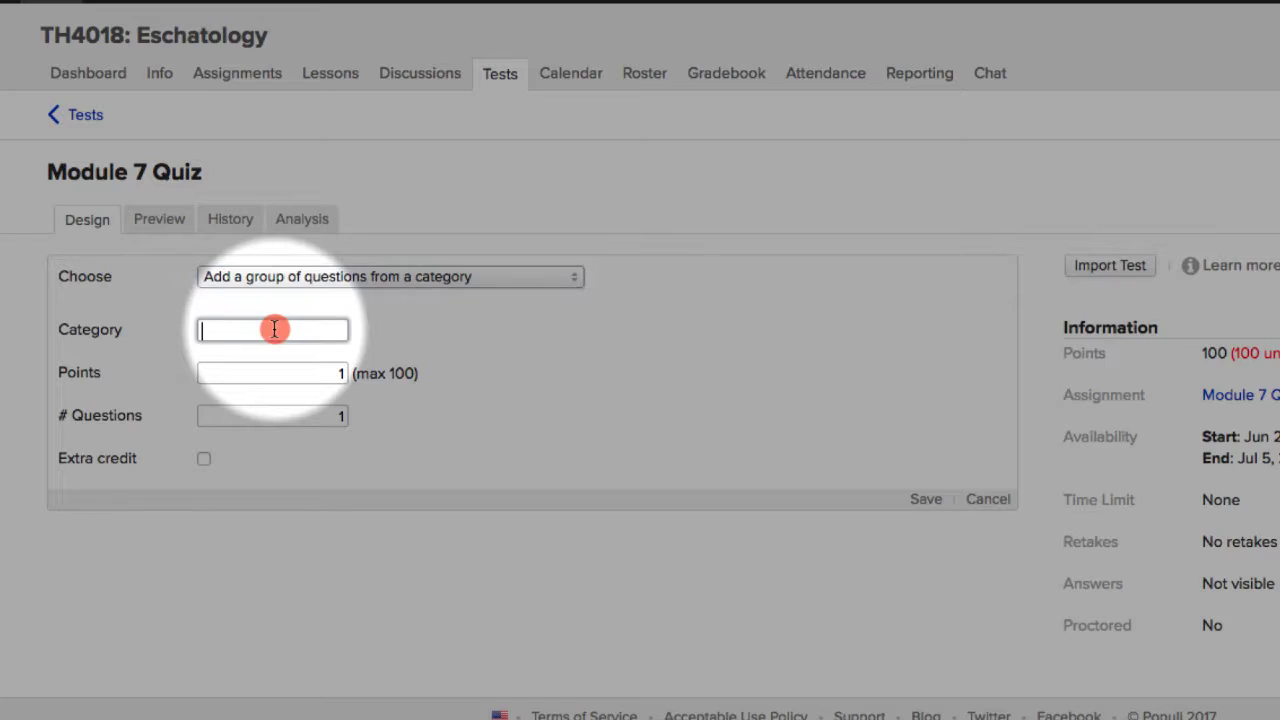
pyautogui.write('Wee')
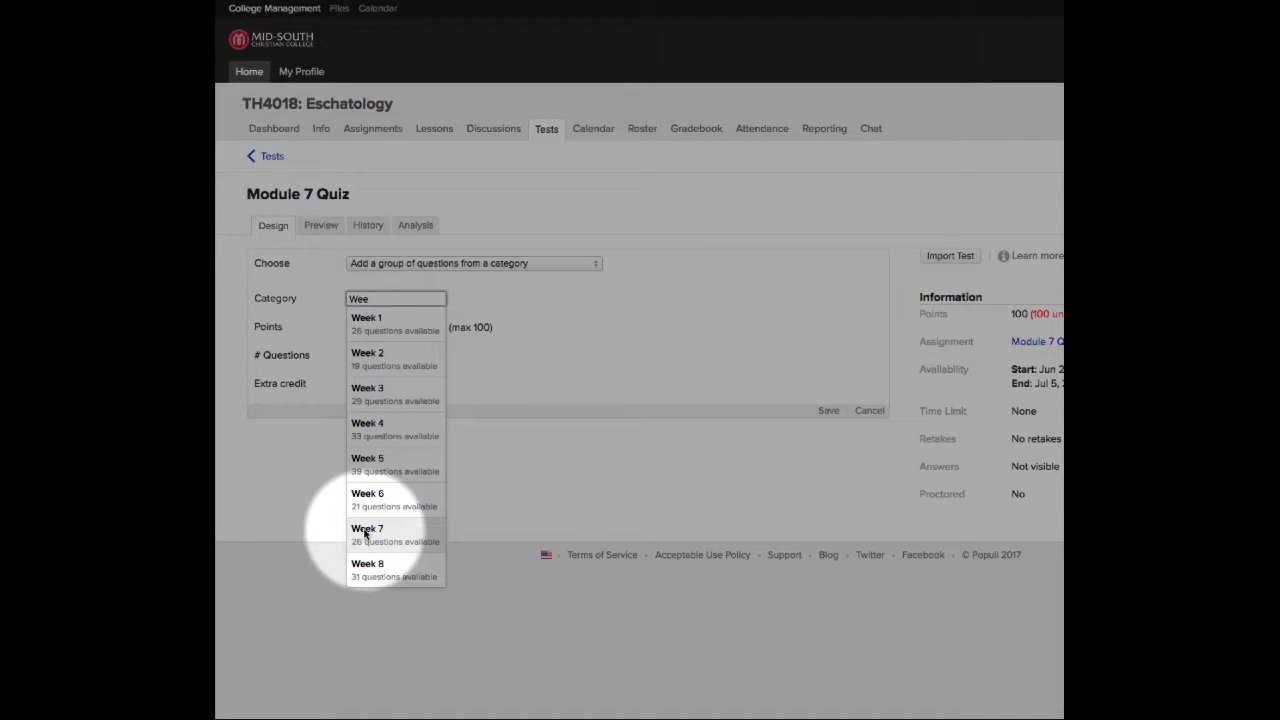
pyautogui.click(366, 531)
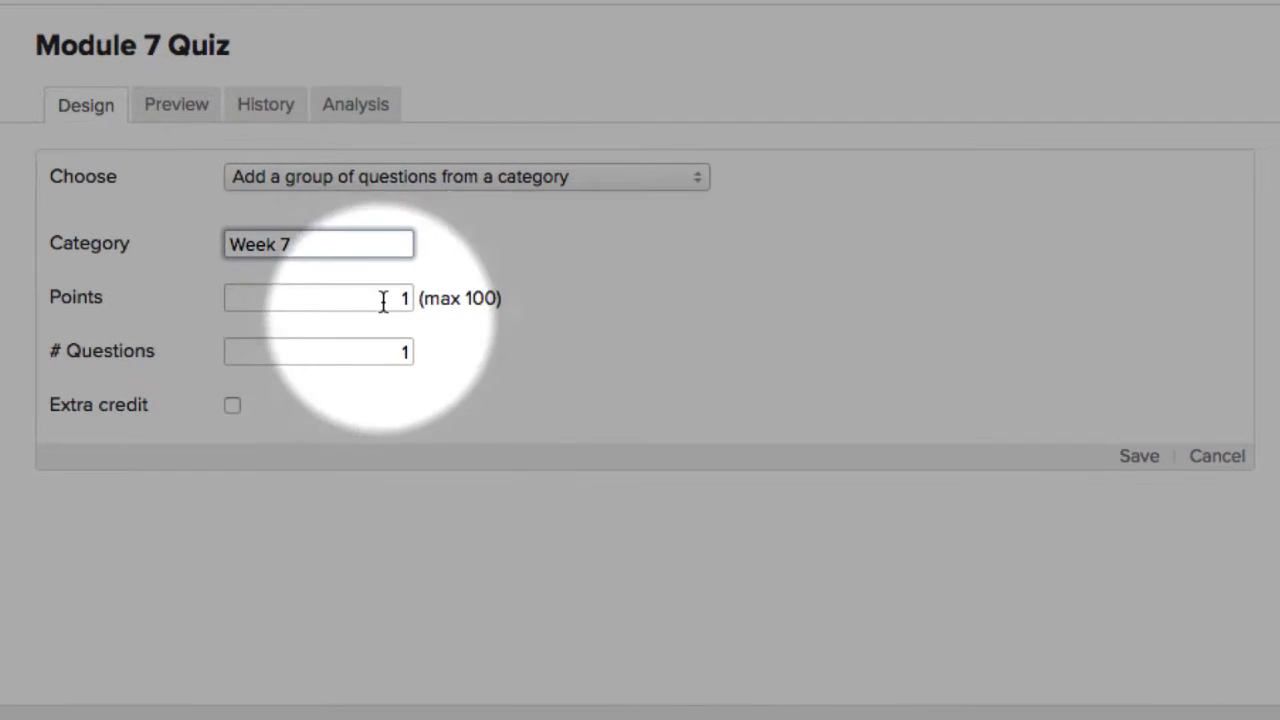
pyautogui.click(385, 298)
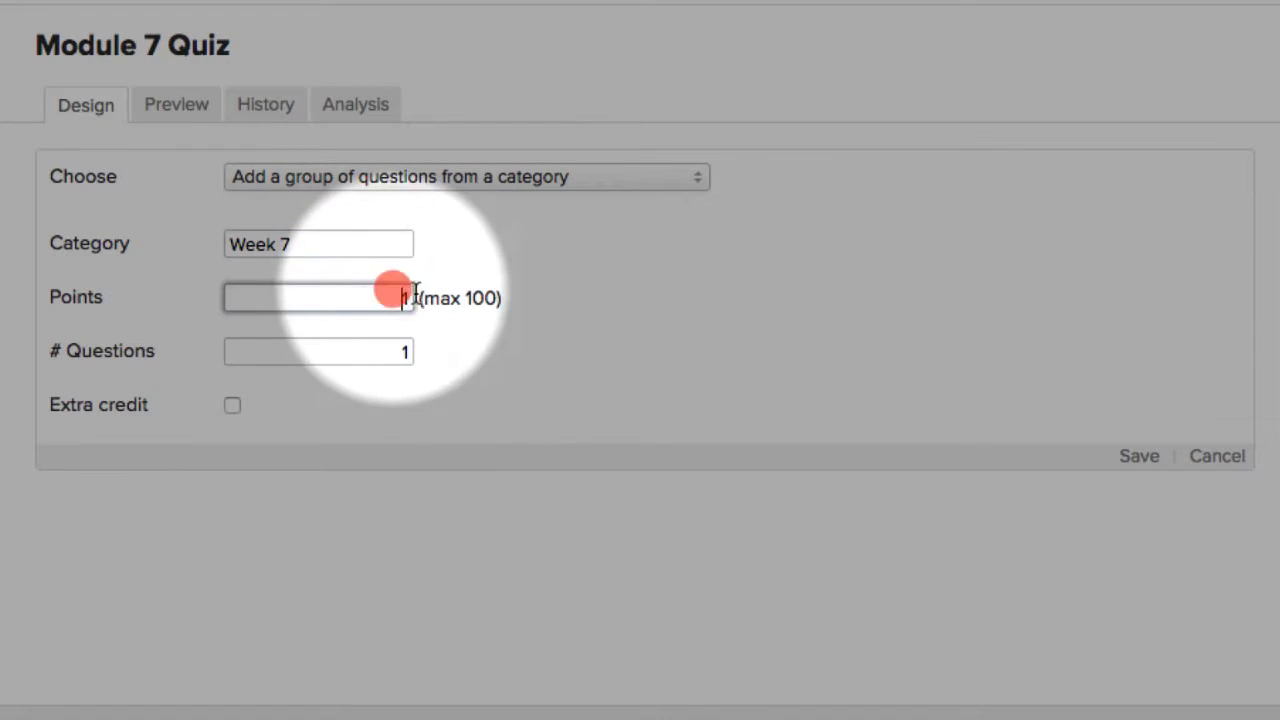
pyautogui.write('00')
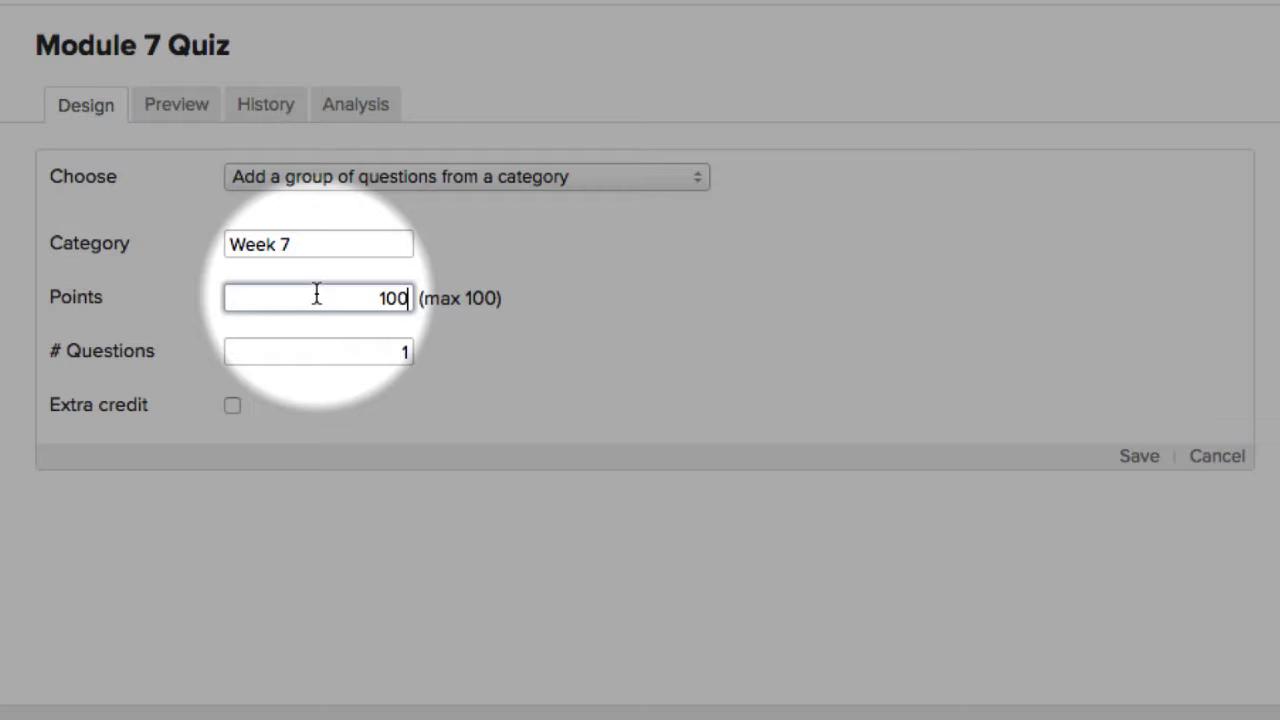
pyautogui.moveTo(391, 353); pyautogui.dragTo(437, 354)
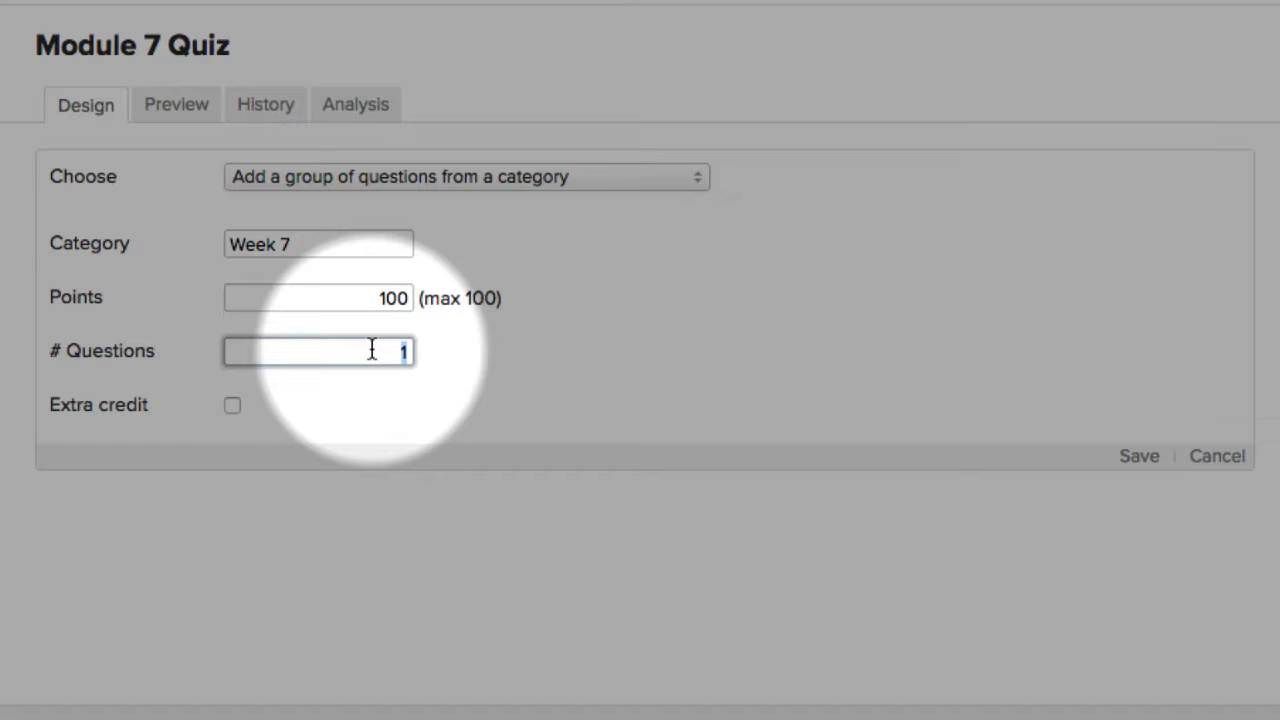
pyautogui.write('10')
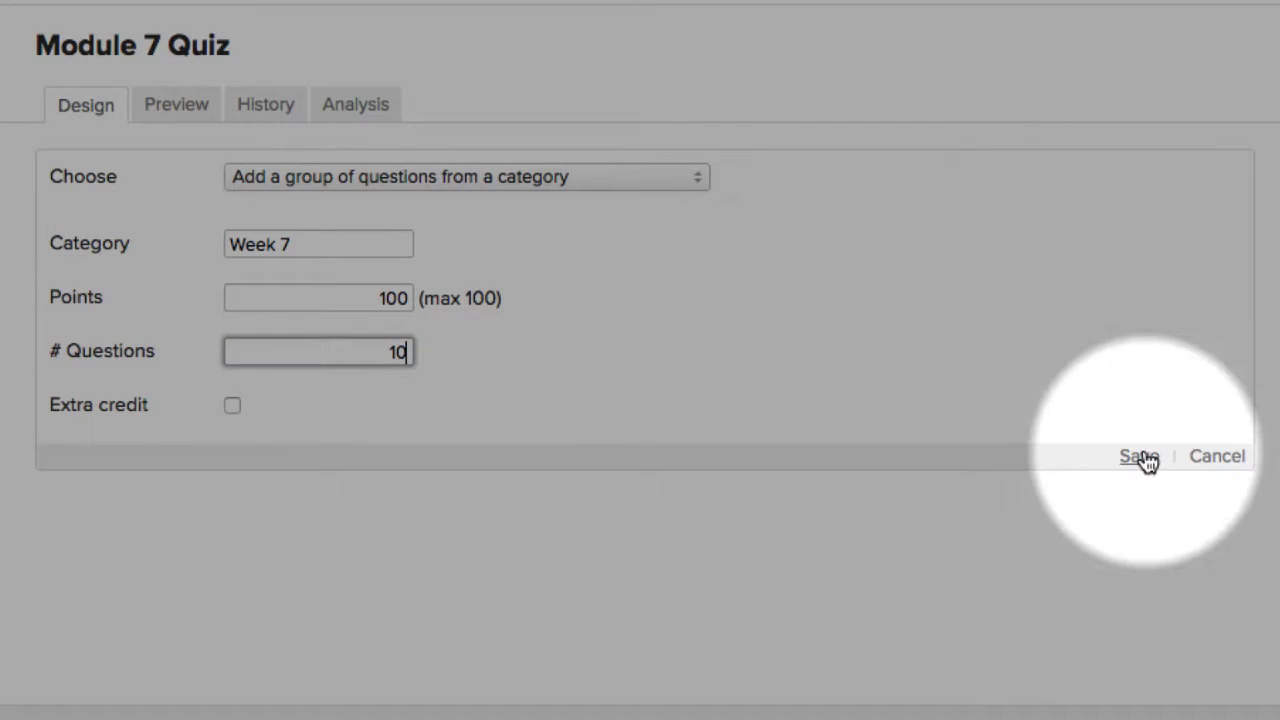
pyautogui.click(1140, 457)
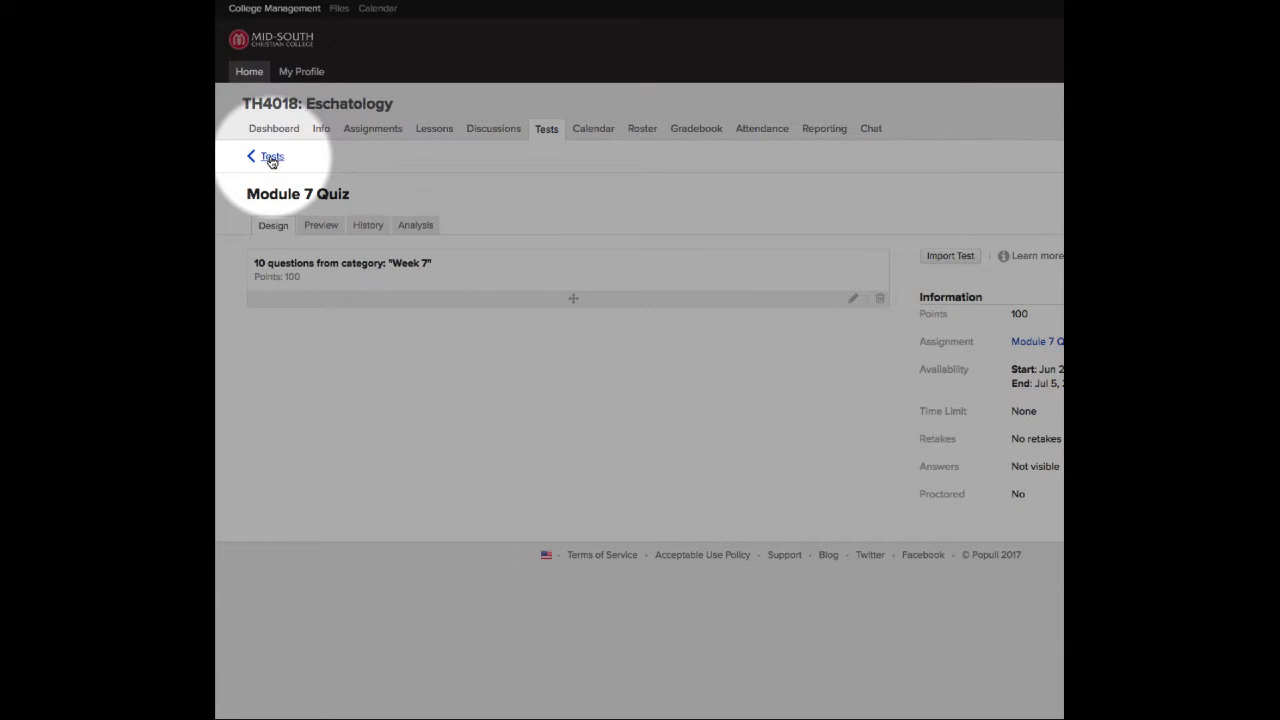
# Reopen the Module 7 Quiz from the list of tests and preview its essay questions.
pyautogui.click(270, 159)
pyautogui.scroll(-2, 337, 374)
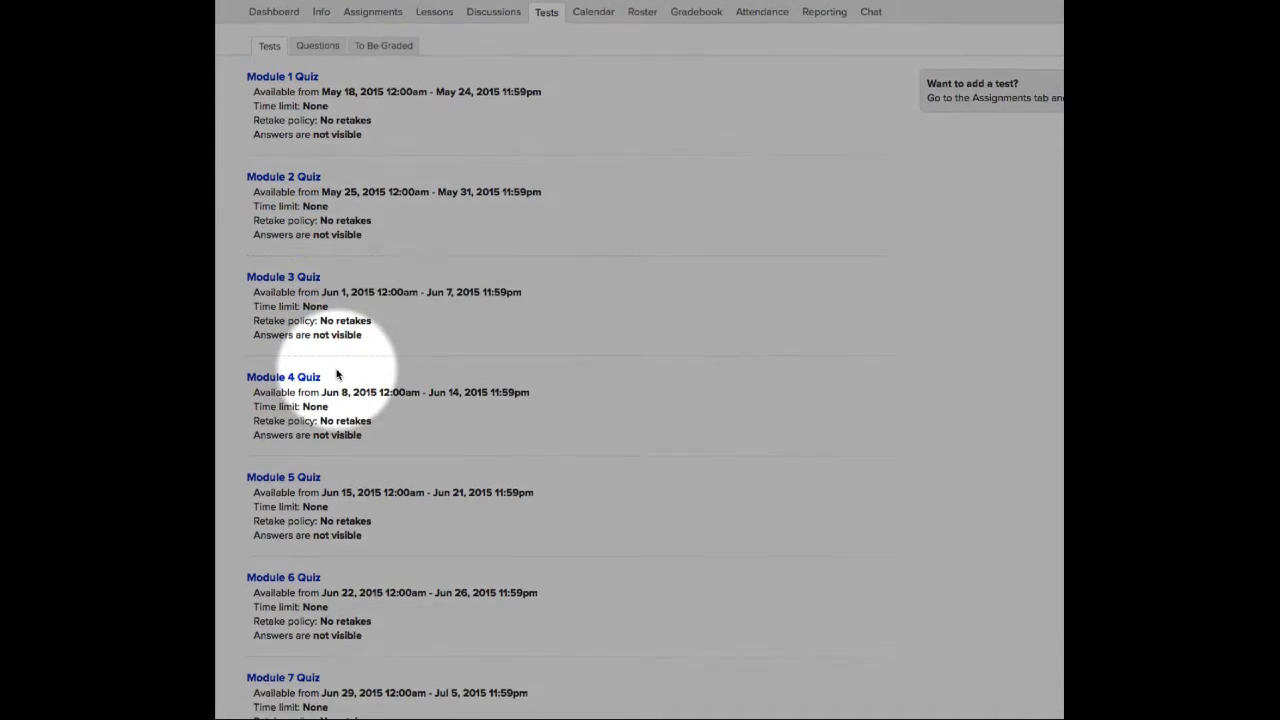
pyautogui.click(275, 682)
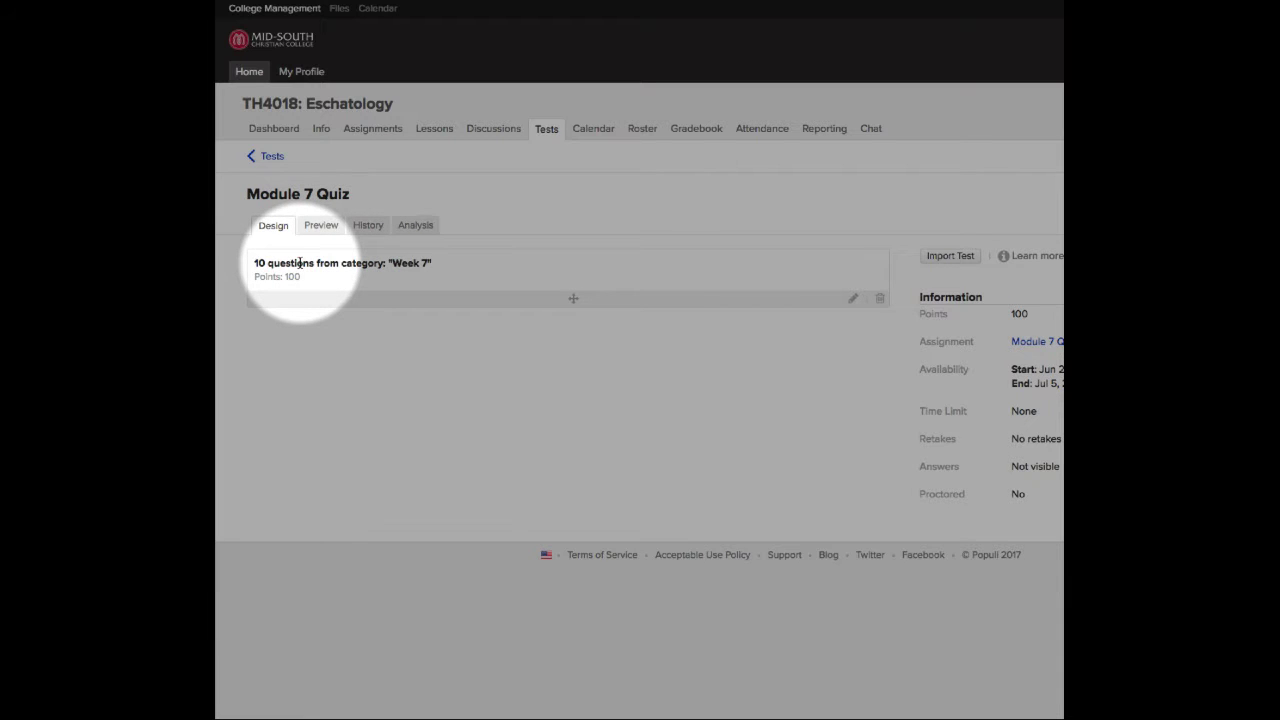
pyautogui.click(321, 226)
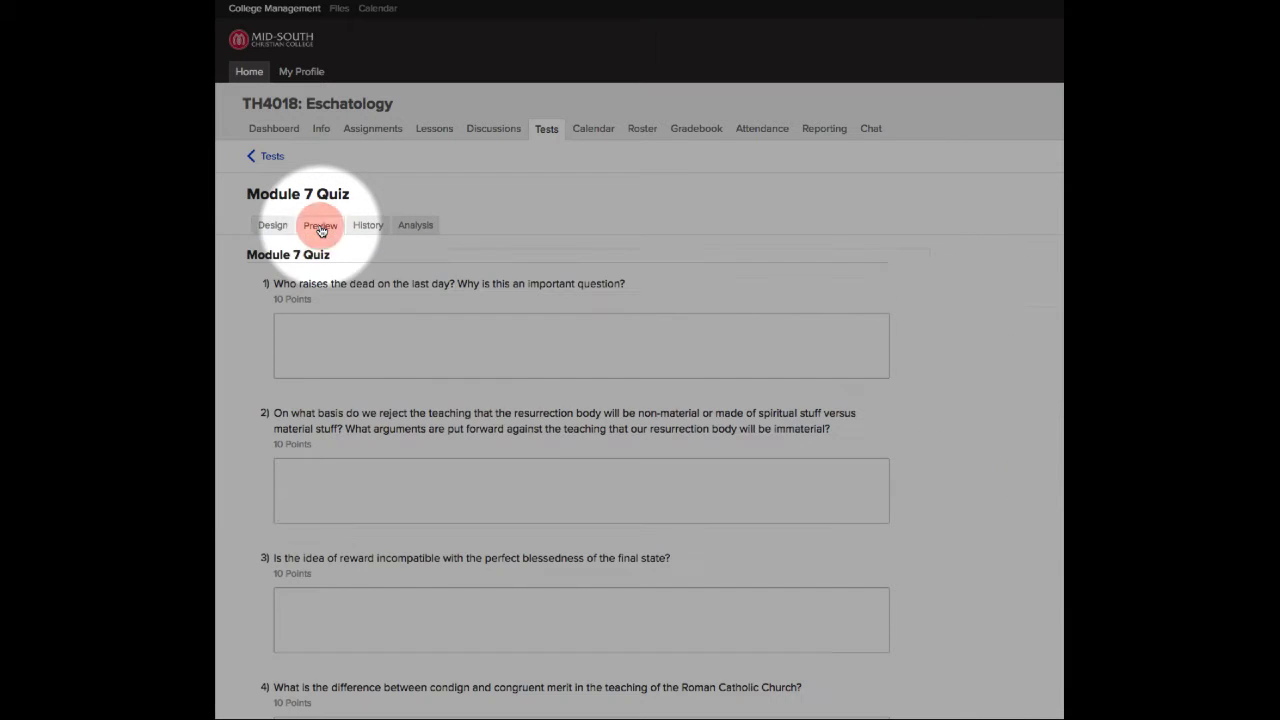
pyautogui.scroll(-5, 526, 403)
pyautogui.scroll(-3, 526, 403)
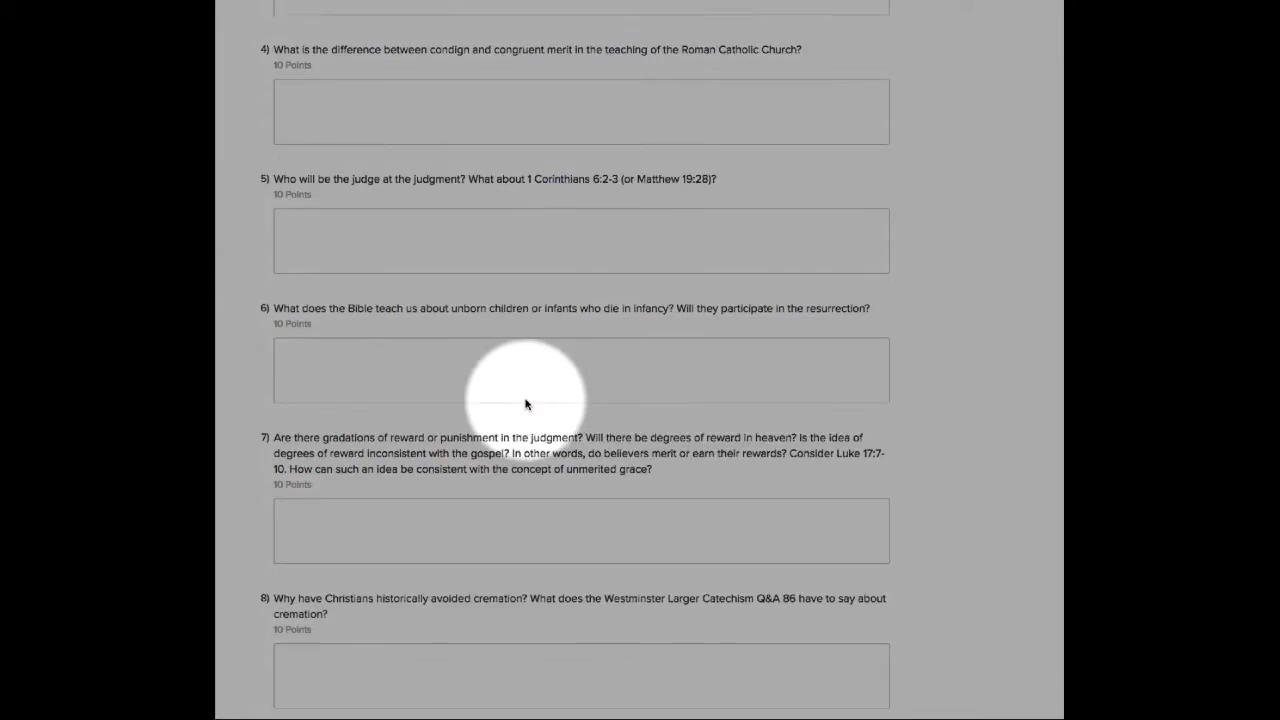
pyautogui.scroll(6, 526, 403)
pyautogui.scroll(2, 526, 403)
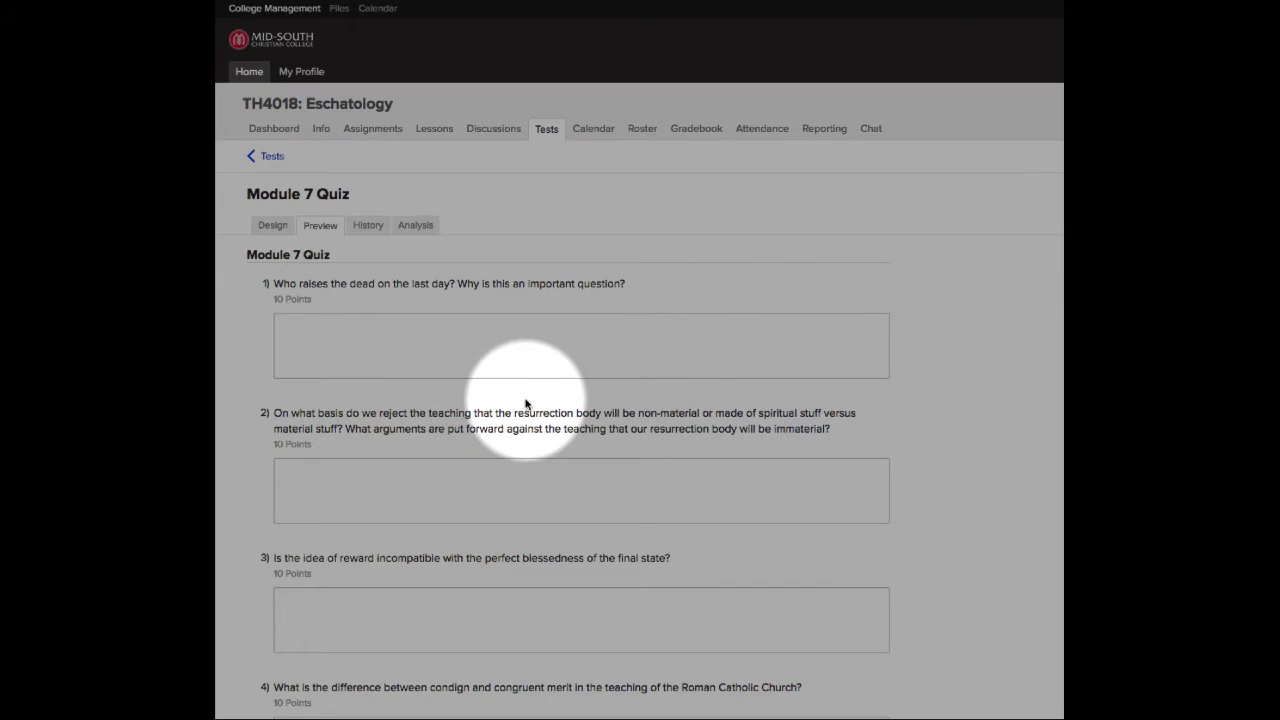